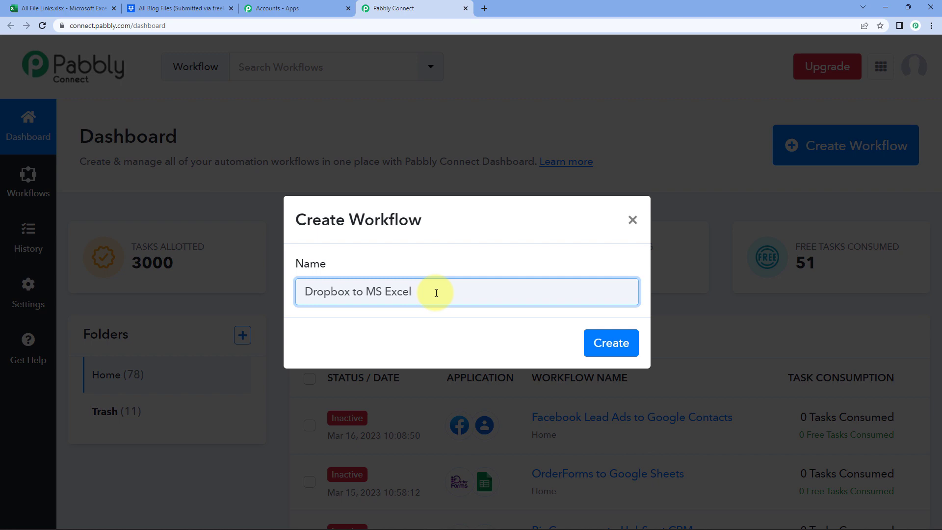
# Step: Create the workflow named Dropbox to MS Excel and collapse its trigger step
pyautogui.press('Return')
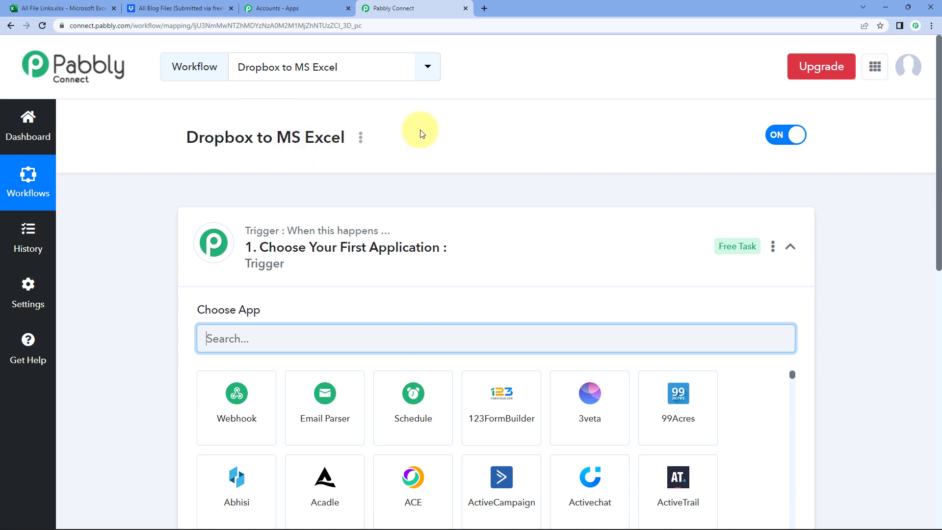
pyautogui.write('dr')
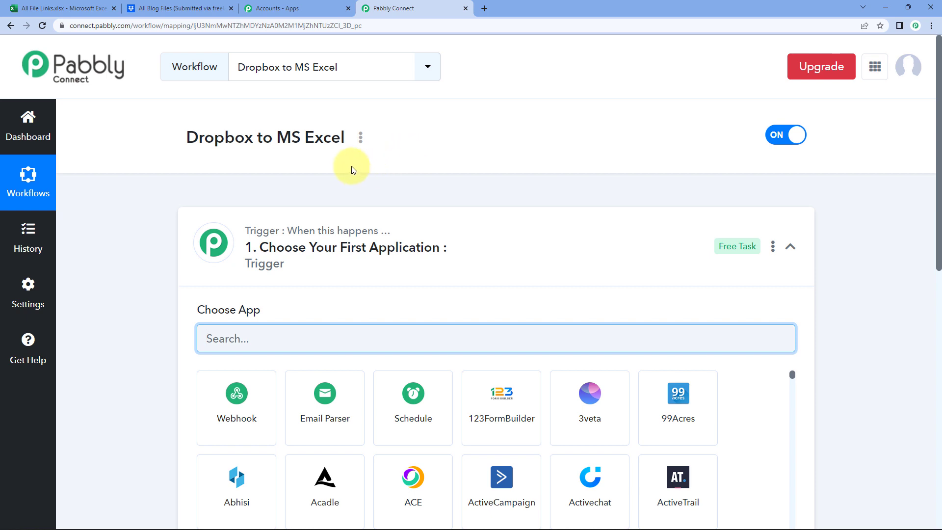
pyautogui.click(534, 248)
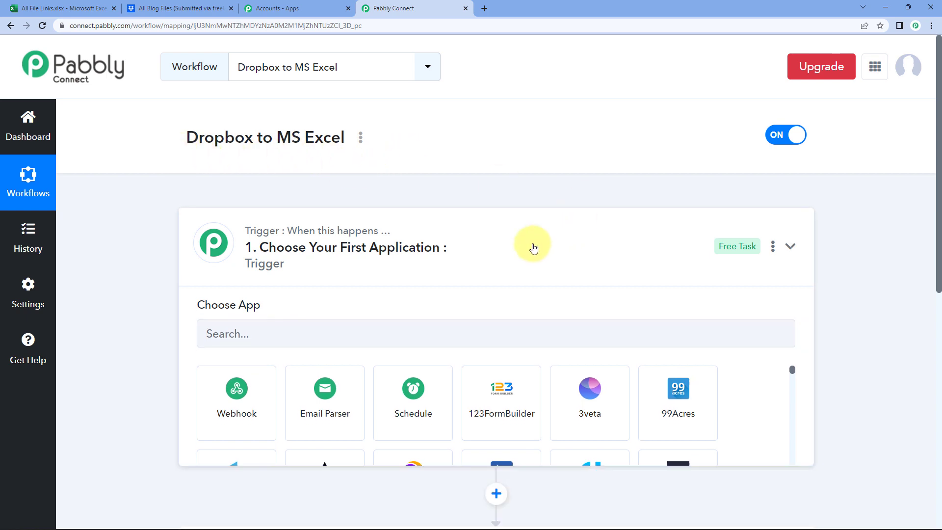
pyautogui.moveTo(255, 231)
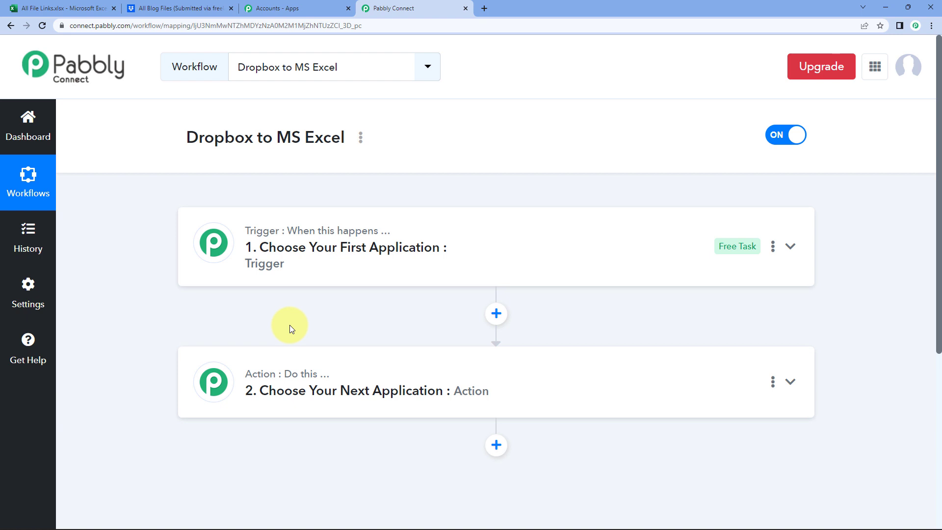
pyautogui.moveTo(316, 240)
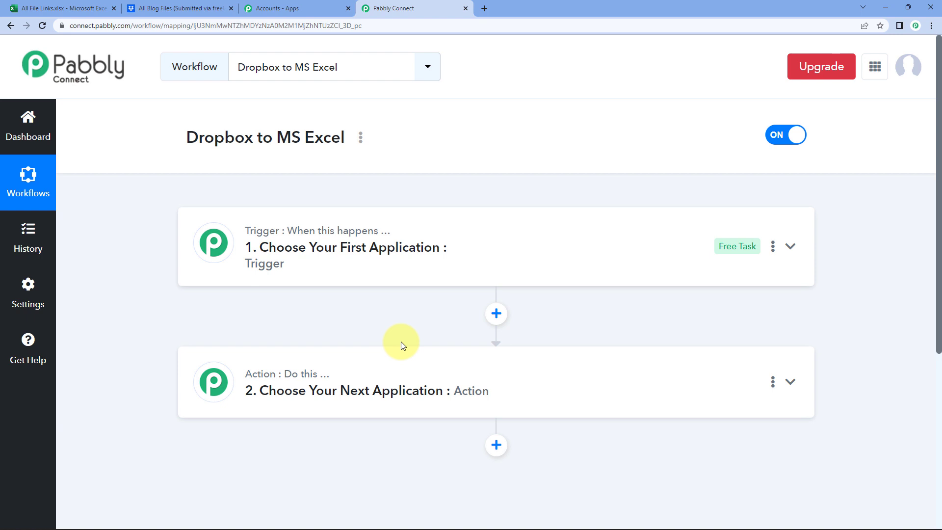
# Step: Examine the All Blog Files folder in Dropbox and the File Link and File Name columns in the All File Links Excel workbook
pyautogui.click(196, 8)
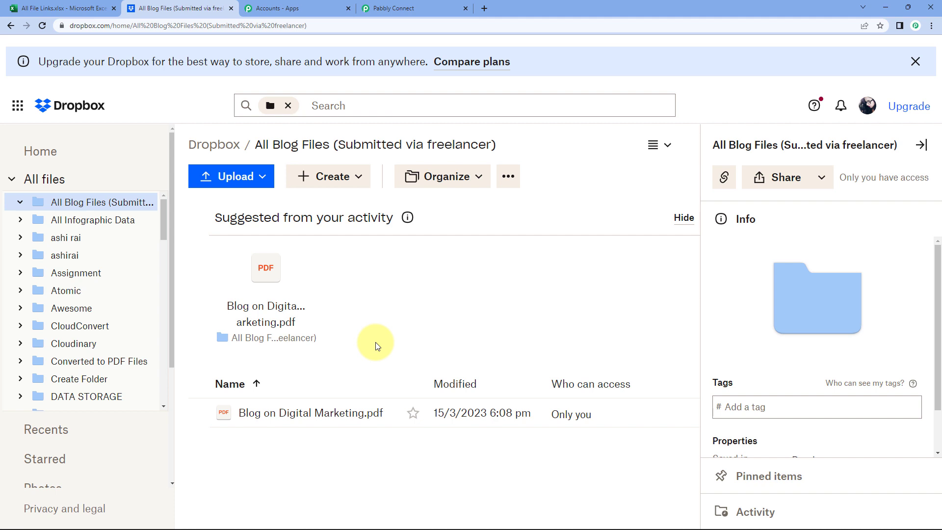
pyautogui.click(31, 8)
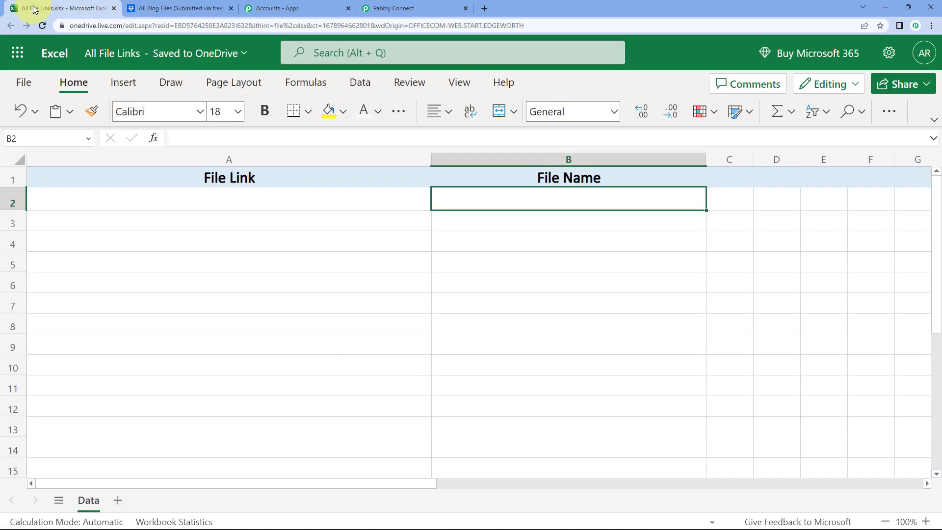
pyautogui.click(230, 205)
pyautogui.click(514, 208)
pyautogui.click(303, 200)
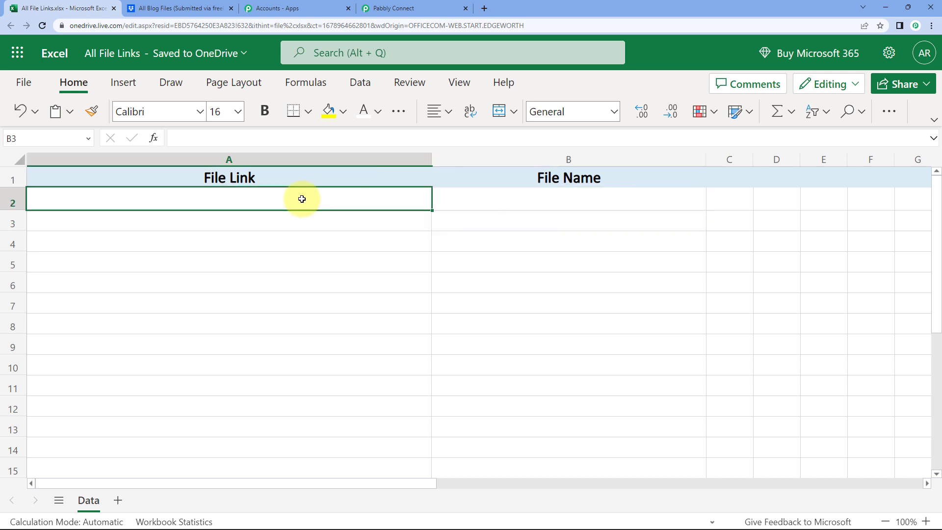
pyautogui.click(580, 204)
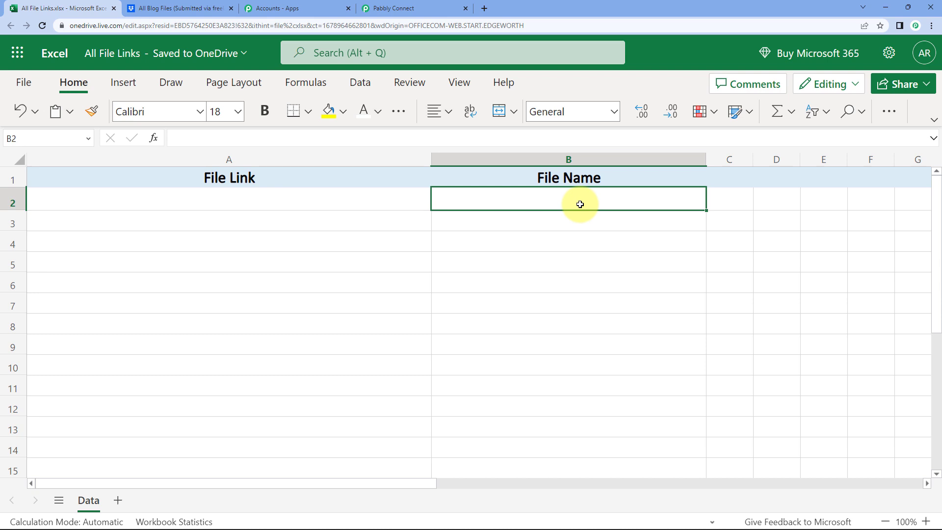
# Step: Switch back to Pabbly Connect and choose Dropbox as the trigger app with New File as the trigger event
pyautogui.click(404, 8)
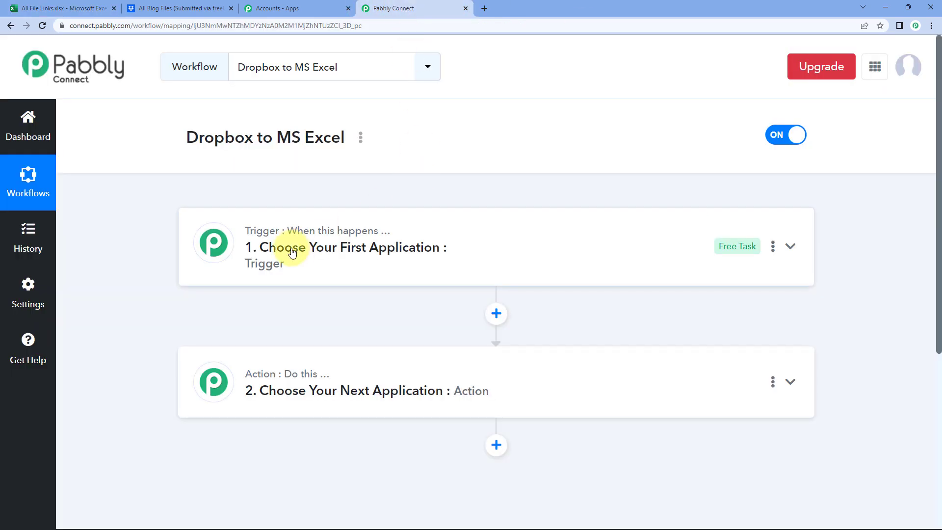
pyautogui.click(292, 252)
pyautogui.write('dropb')
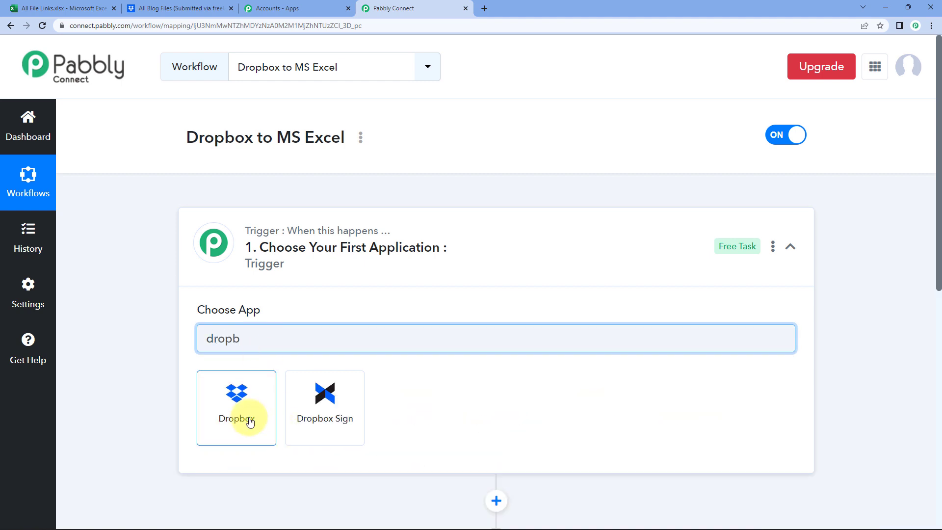
pyautogui.click(249, 420)
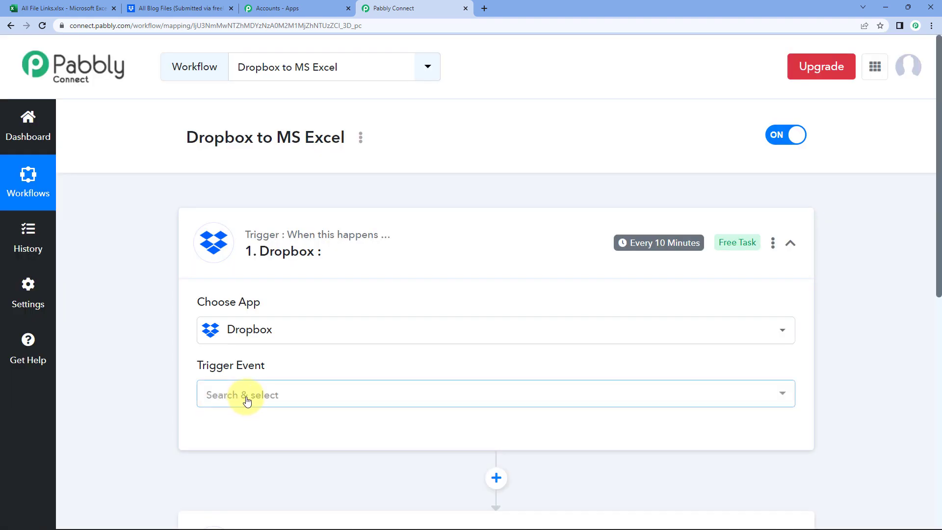
pyautogui.click(247, 401)
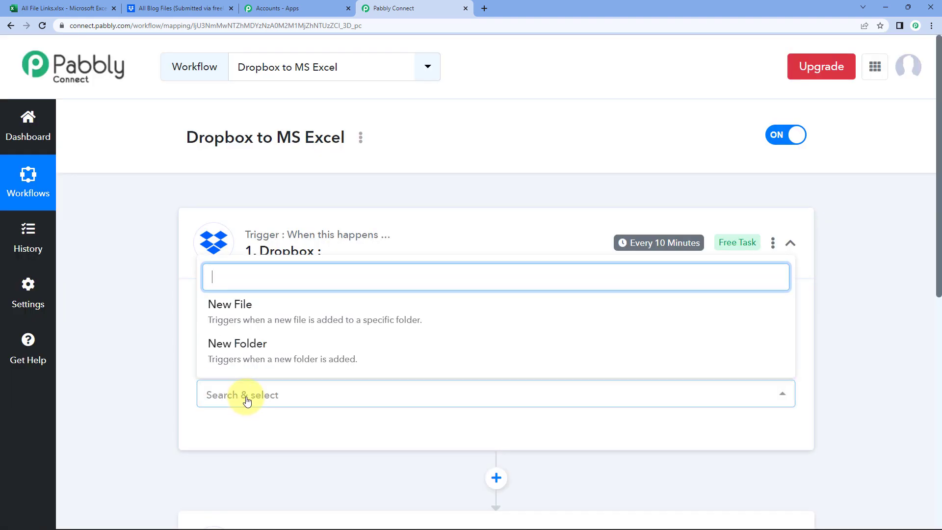
pyautogui.click(270, 313)
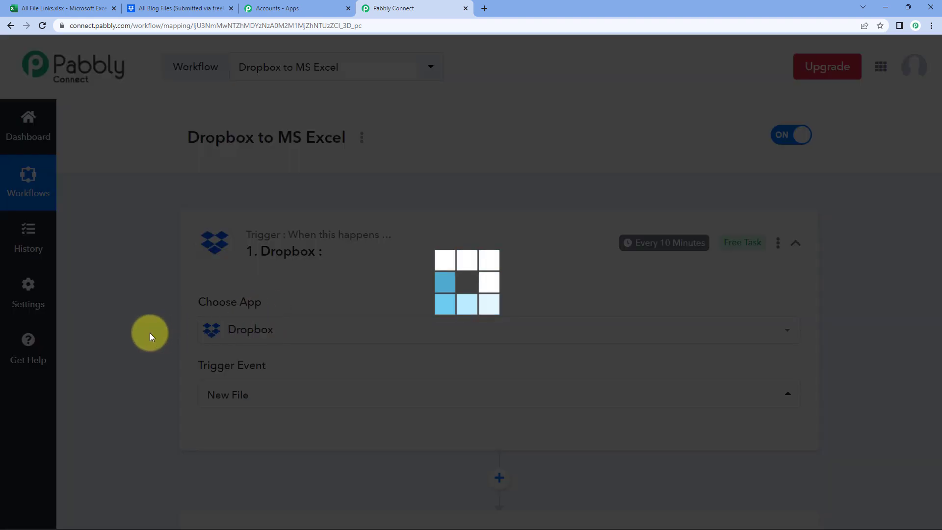
# Step: Connect the Dropbox trigger to the Dropbox account by adding a new connection
pyautogui.scroll(-4, 149, 333)
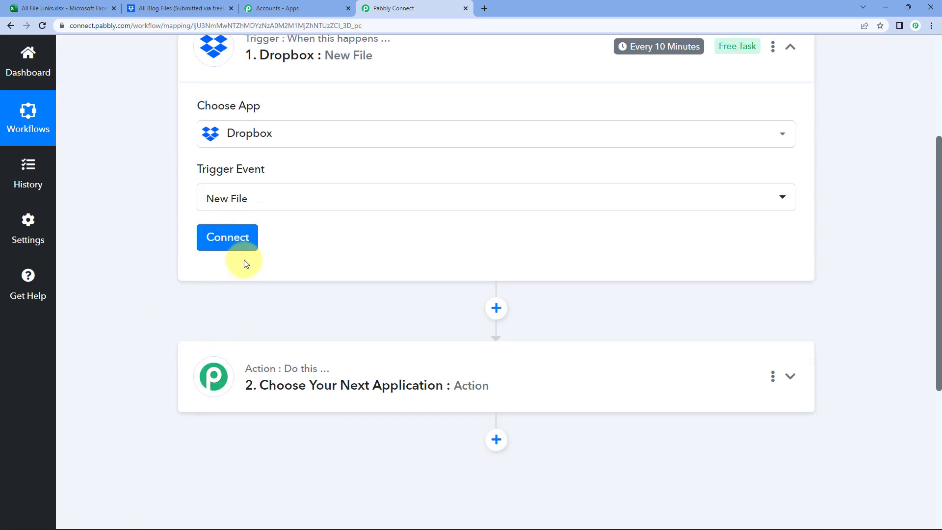
pyautogui.click(235, 240)
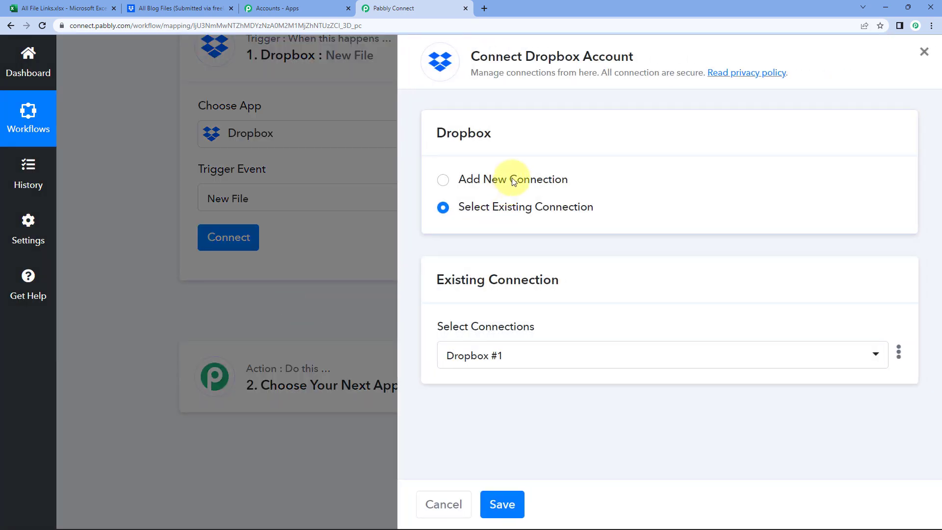
pyautogui.click(515, 179)
pyautogui.click(522, 335)
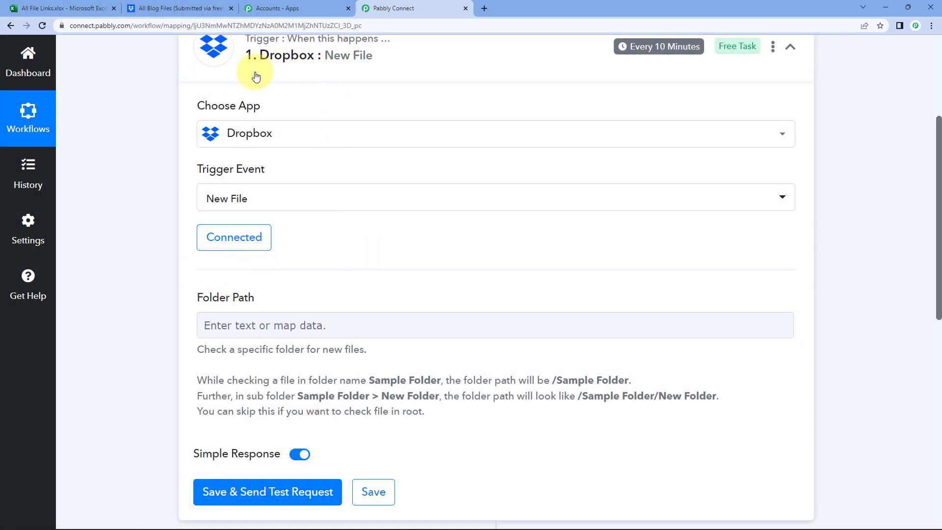
# Step: Set the trigger's folder path to /All Blog Files (Submitted via freelancer), copied from the folder path shown in Dropbox
pyautogui.click(210, 8)
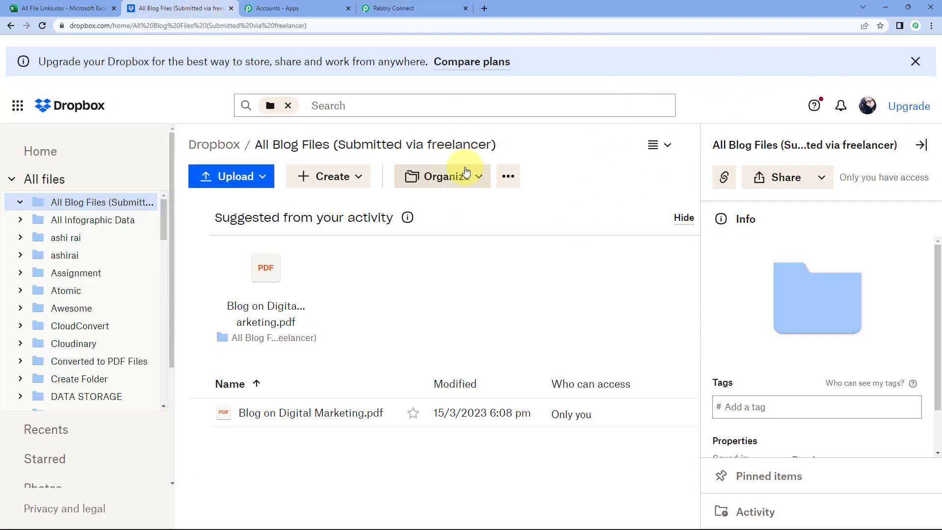
pyautogui.click(401, 8)
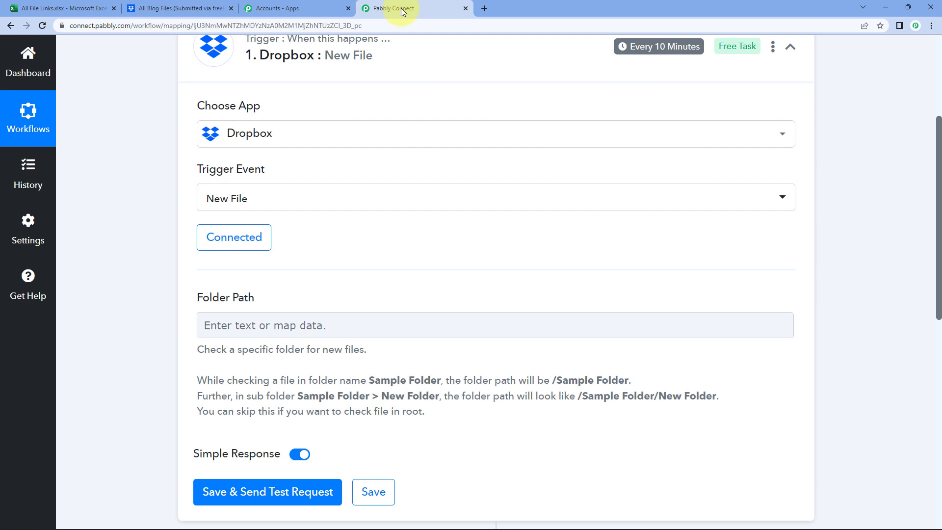
pyautogui.scroll(-1, 160, 205)
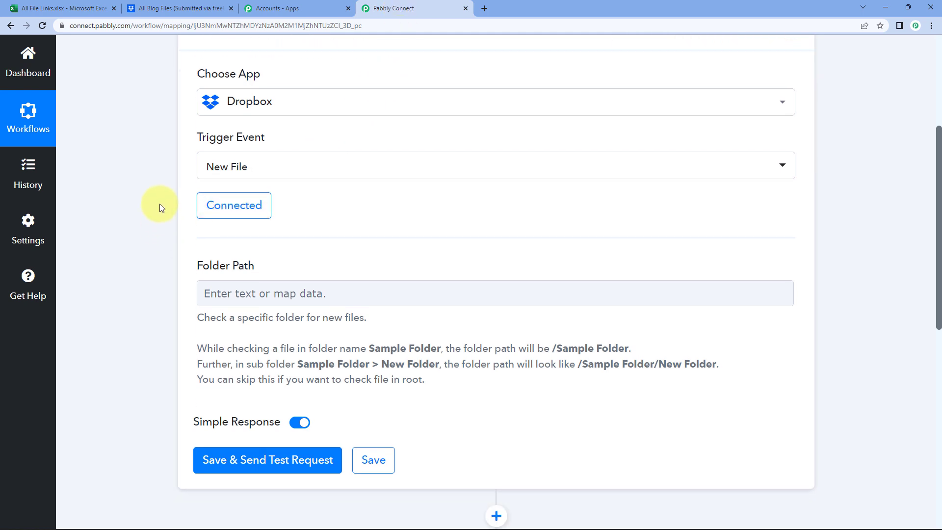
pyautogui.scroll(-2, 160, 207)
pyautogui.moveTo(197, 204); pyautogui.dragTo(290, 204)
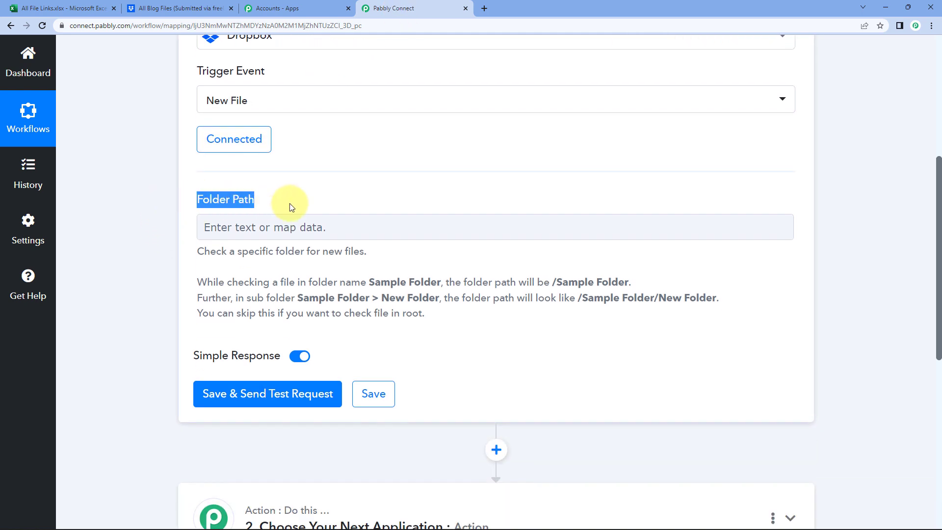
pyautogui.click(290, 204)
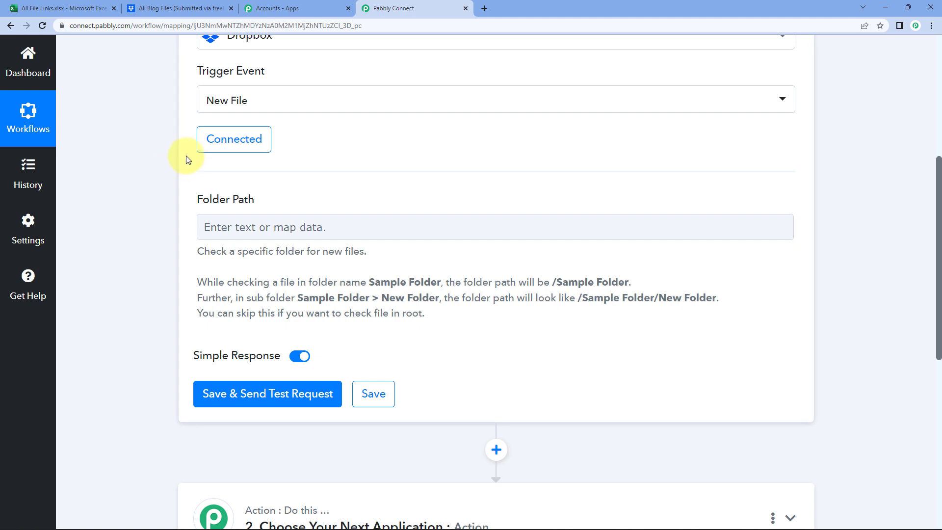
pyautogui.click(173, 11)
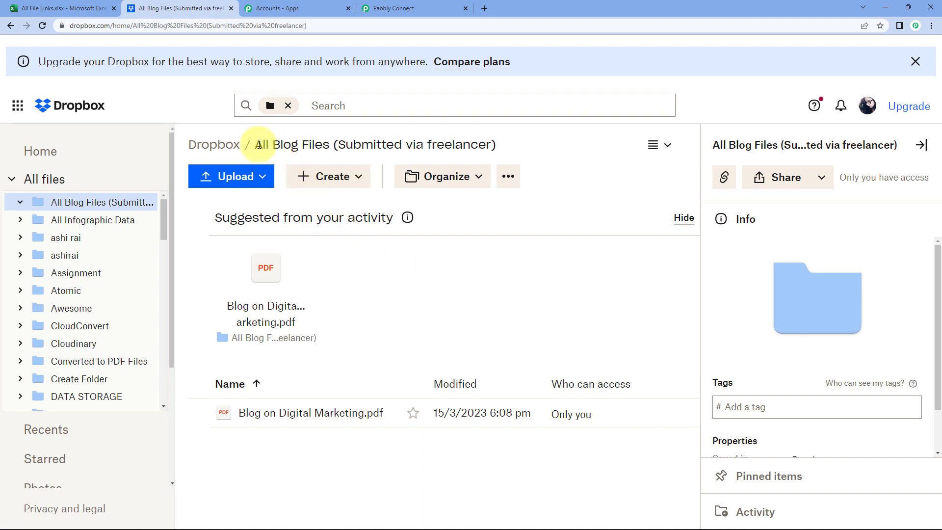
pyautogui.moveTo(247, 144); pyautogui.dragTo(494, 150)
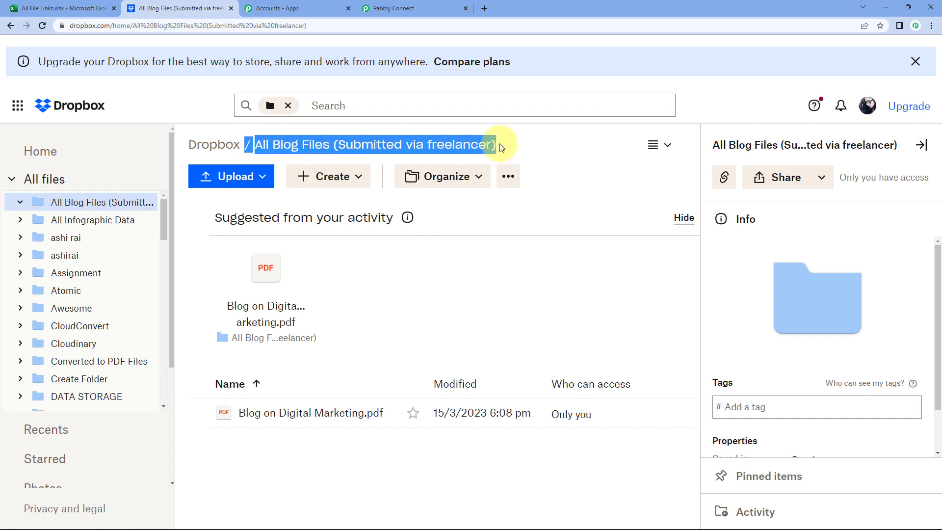
pyautogui.click(415, 7)
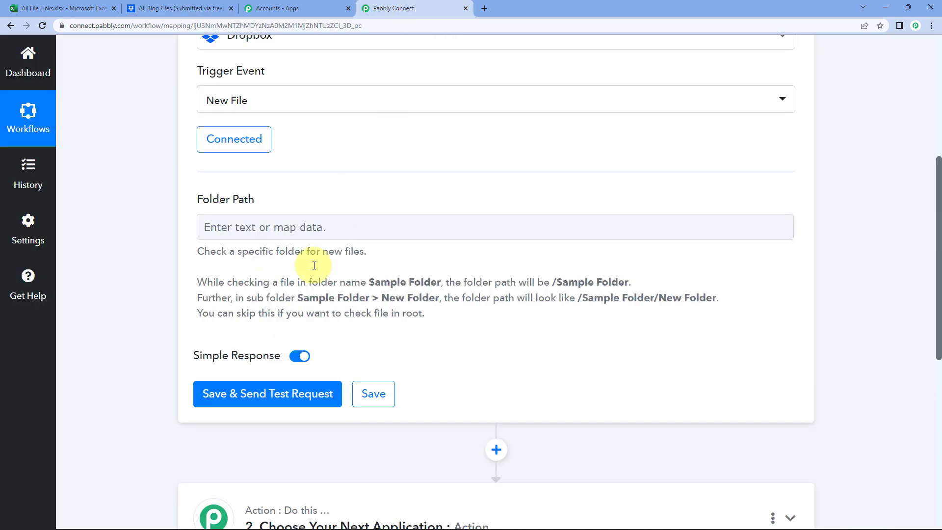
pyautogui.click(245, 235)
pyautogui.write('/All Blog Files (Submitted via freelancer)')
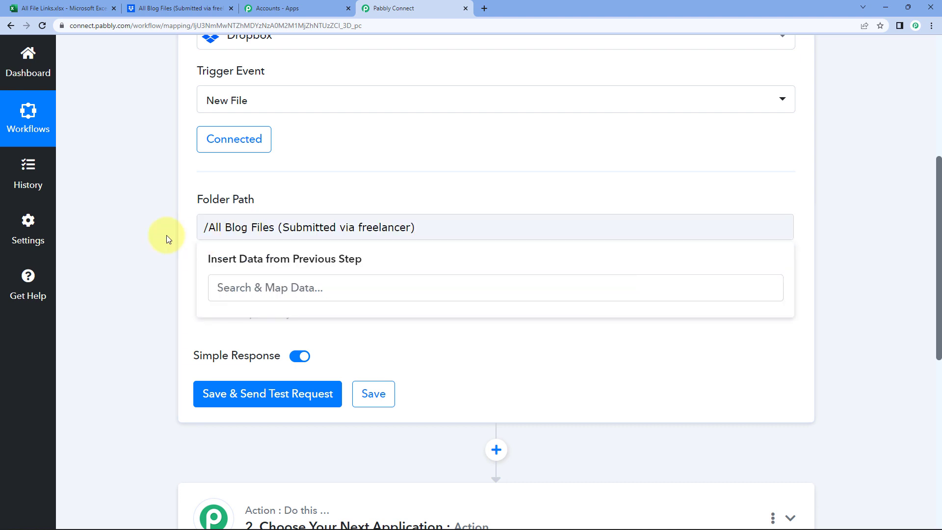
pyautogui.click(166, 237)
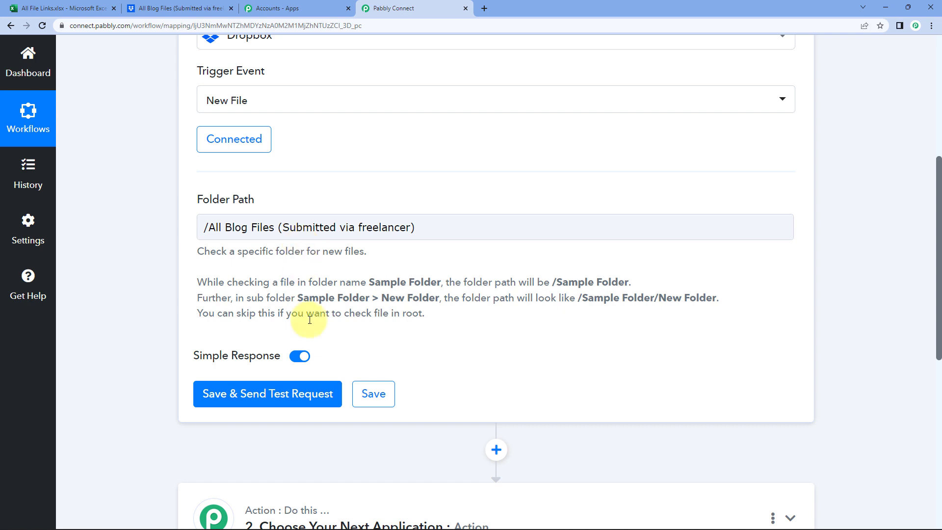
# Step: Save the Dropbox trigger, send a test request and examine the received response
pyautogui.click(304, 390)
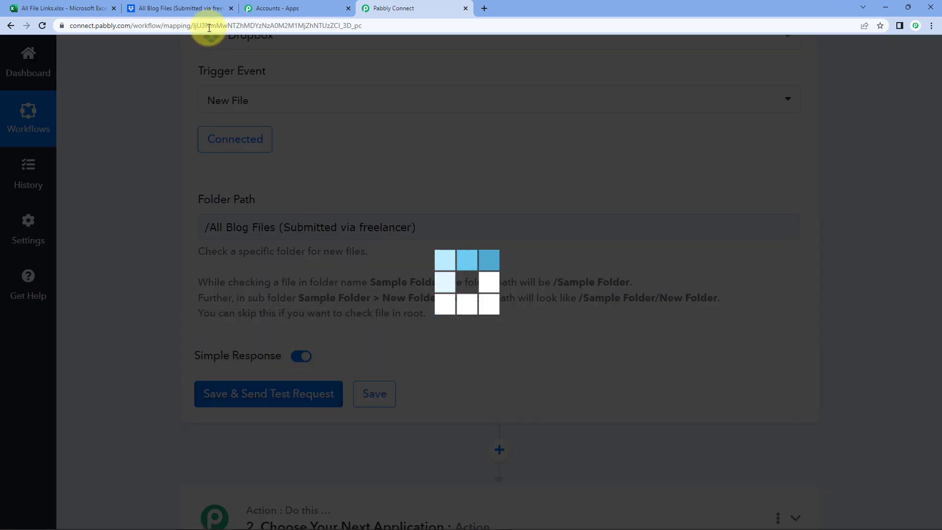
pyautogui.click(201, 9)
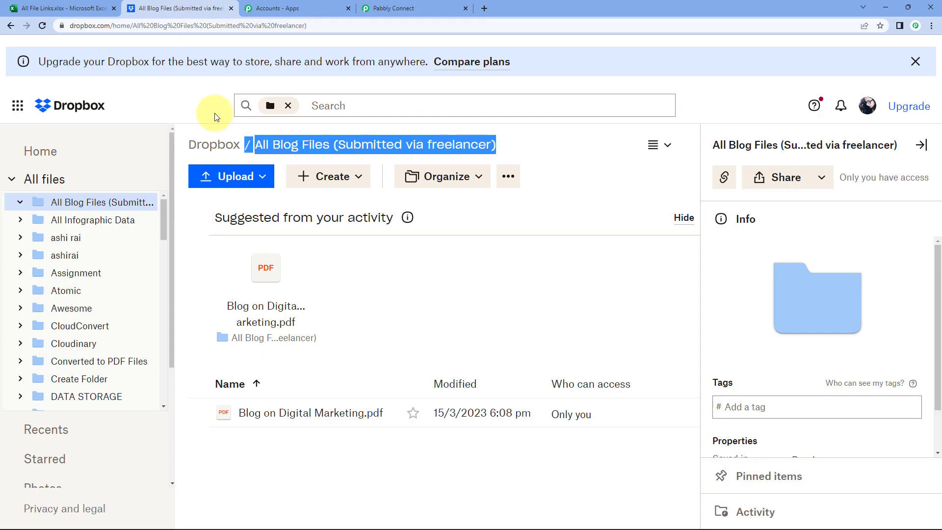
pyautogui.click(423, 6)
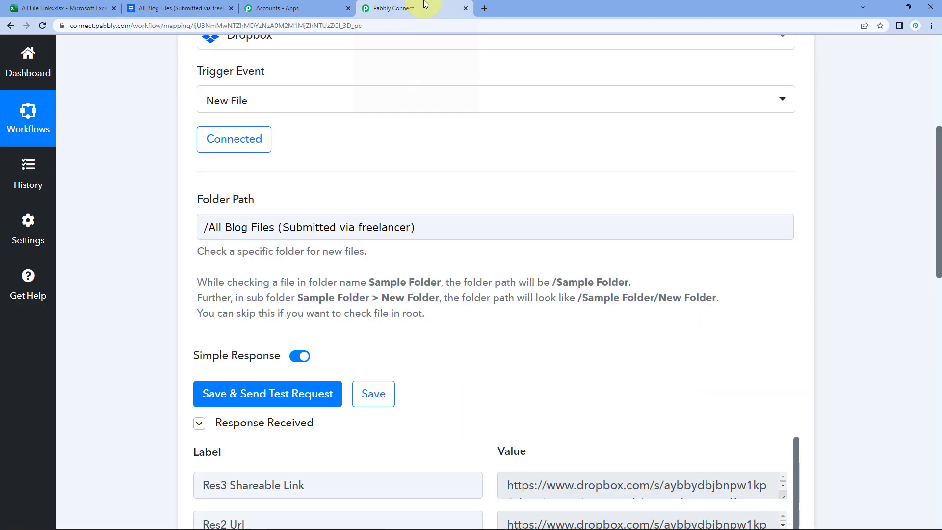
pyautogui.scroll(-5, 132, 243)
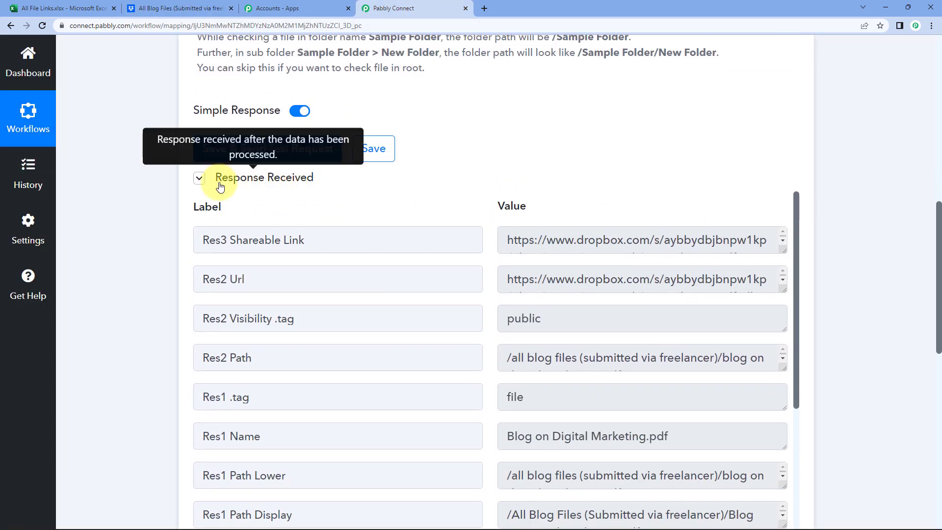
pyautogui.scroll(-2, 146, 228)
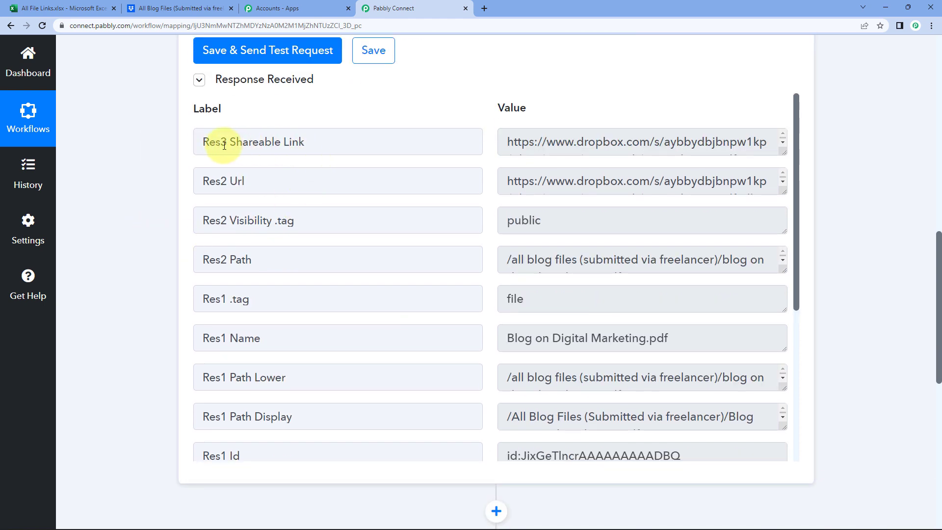
# Step: Copy the full Res3 Shareable Link value from the response and open it in a new browser tab to inspect the file
pyautogui.moveTo(784, 152); pyautogui.dragTo(785, 223)
pyautogui.moveTo(623, 191); pyautogui.dragTo(414, 138)
pyautogui.hotkey('ctrl', 'c')
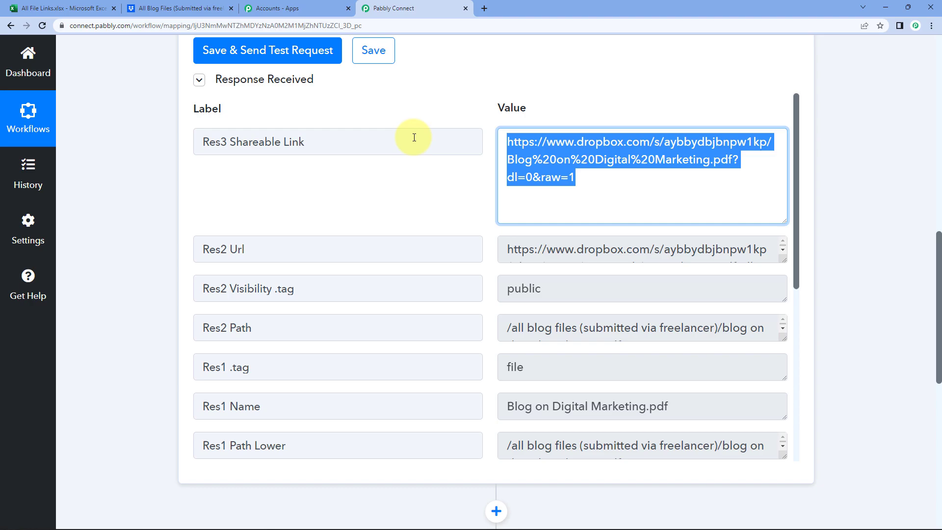
pyautogui.click(484, 8)
pyautogui.hotkey('ctrl', 'v')
pyautogui.press('Return')
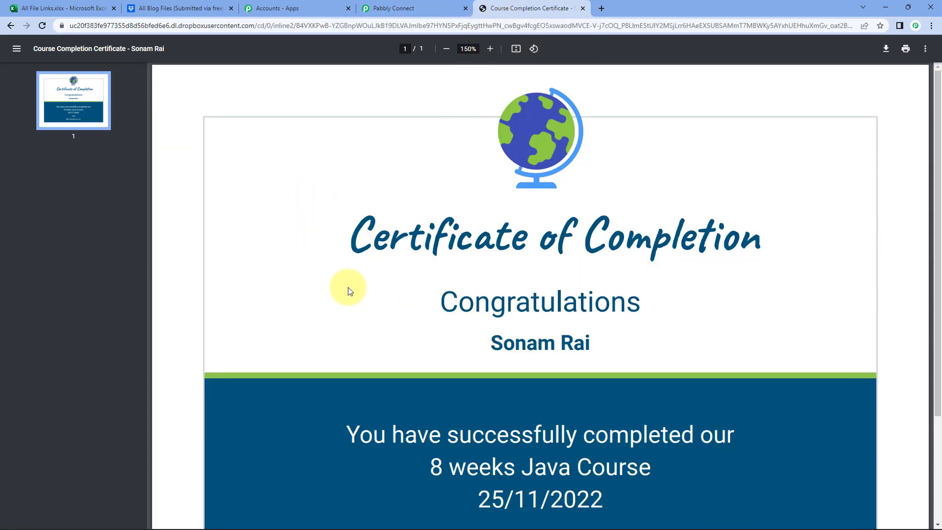
pyautogui.scroll(-3, 349, 291)
pyautogui.scroll(3, 348, 291)
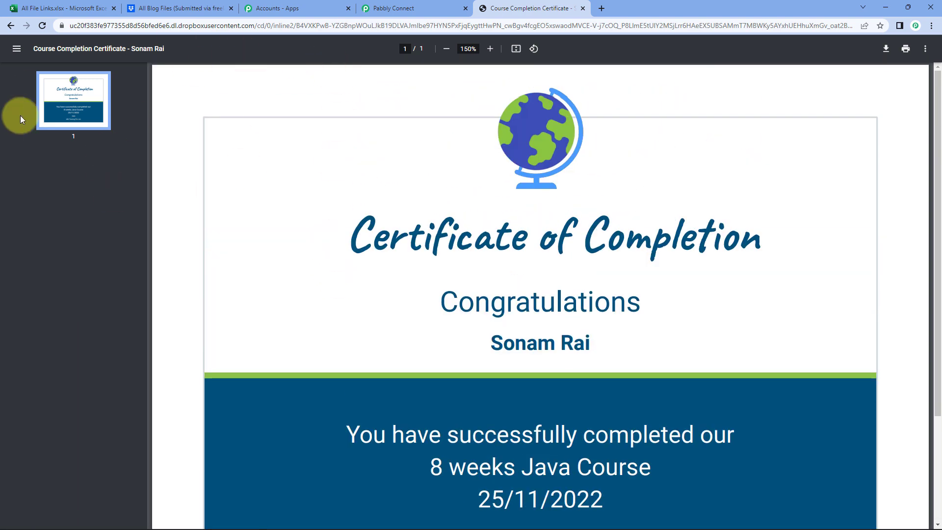
# Step: Preview Blog on Digital Marketing.pdf in Dropbox, compare it with the shareable-link file, and return to the All Blog Files folder
pyautogui.click(184, 8)
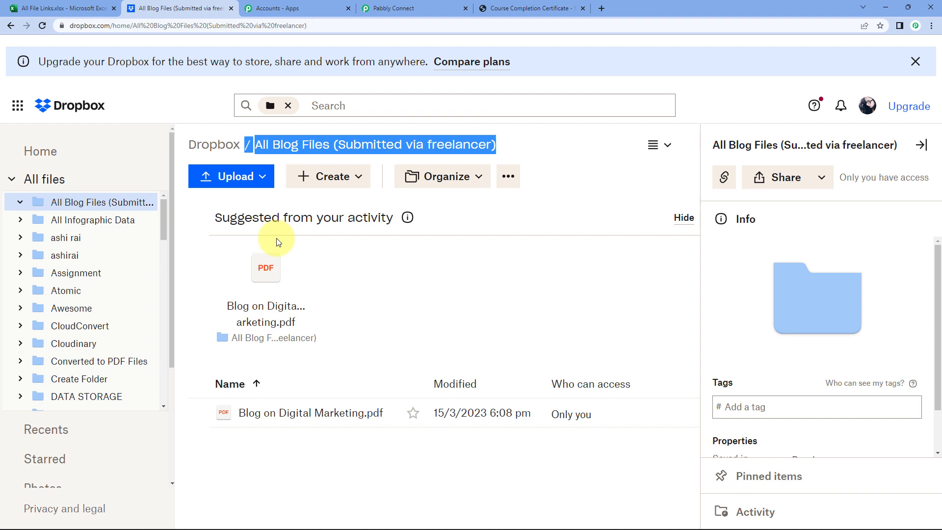
pyautogui.click(266, 418)
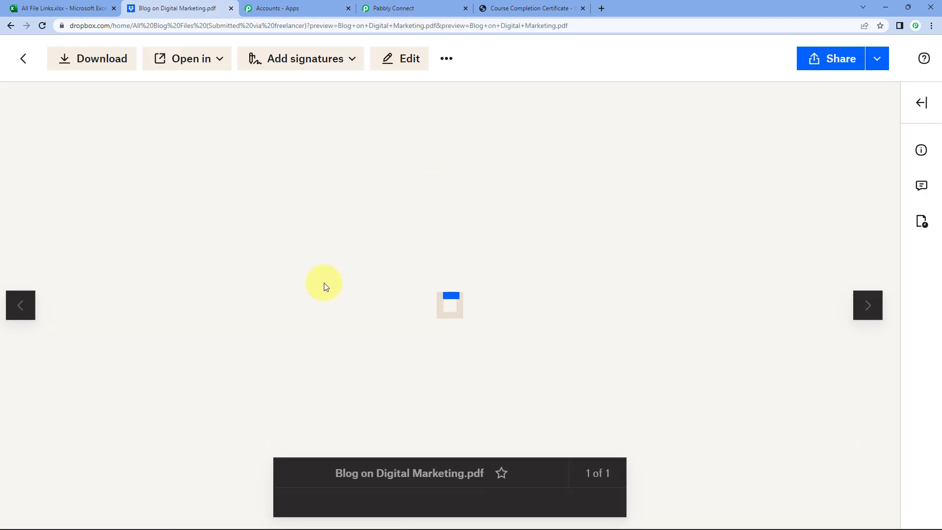
pyautogui.scroll(-6, 499, 275)
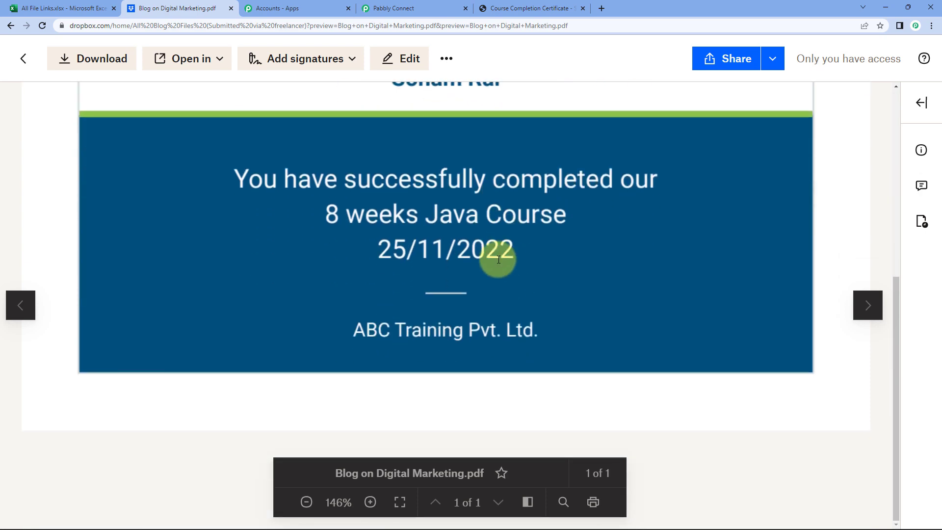
pyautogui.scroll(6, 499, 260)
pyautogui.click(559, 8)
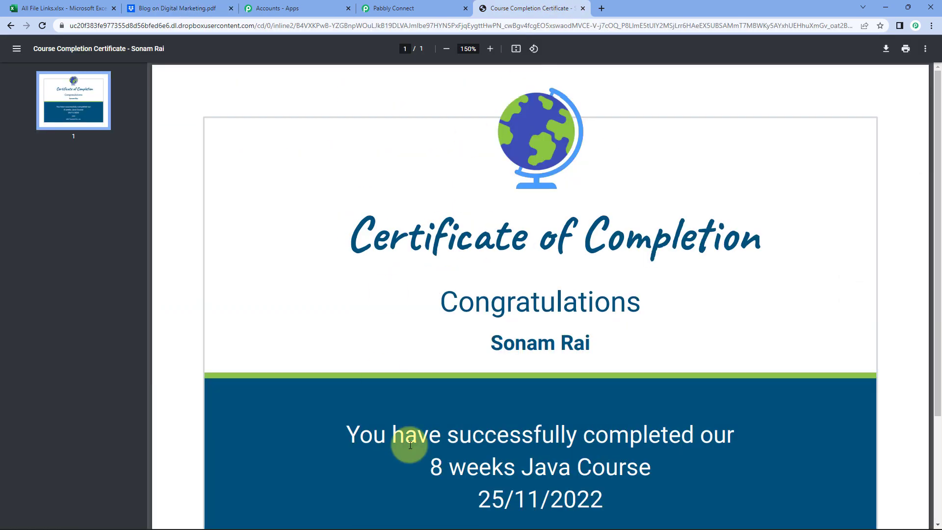
pyautogui.click(583, 8)
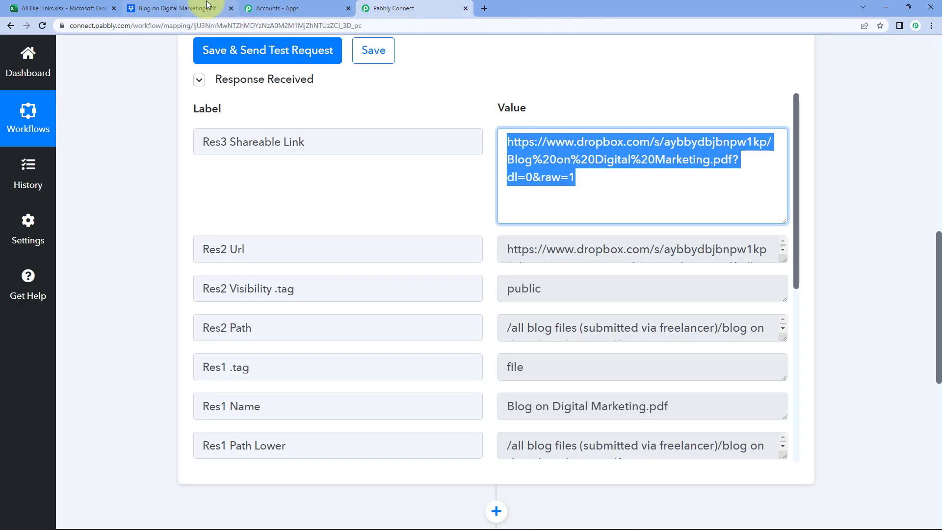
pyautogui.click(162, 9)
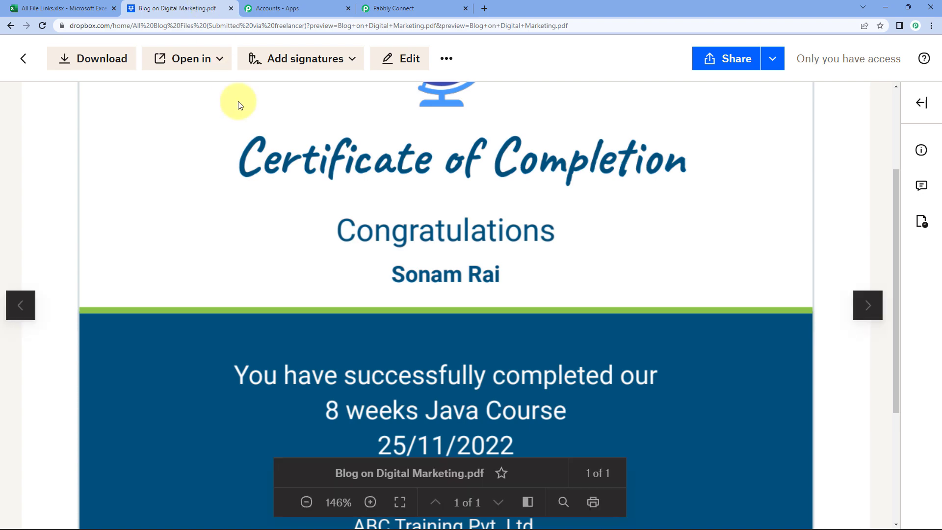
pyautogui.click(24, 59)
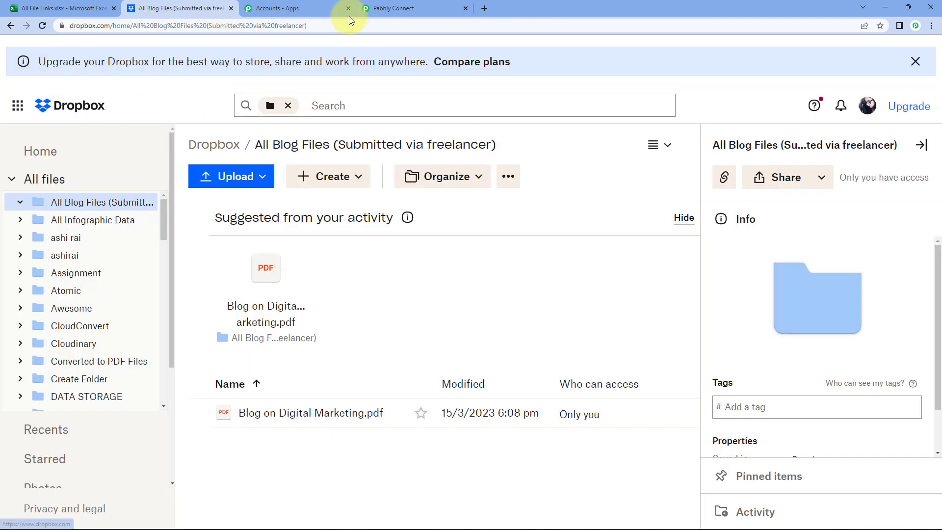
# Step: Examine the Res3 Shareable Link and Res1 Name values in the trigger response and compare them with the Excel sheet's columns
pyautogui.click(415, 12)
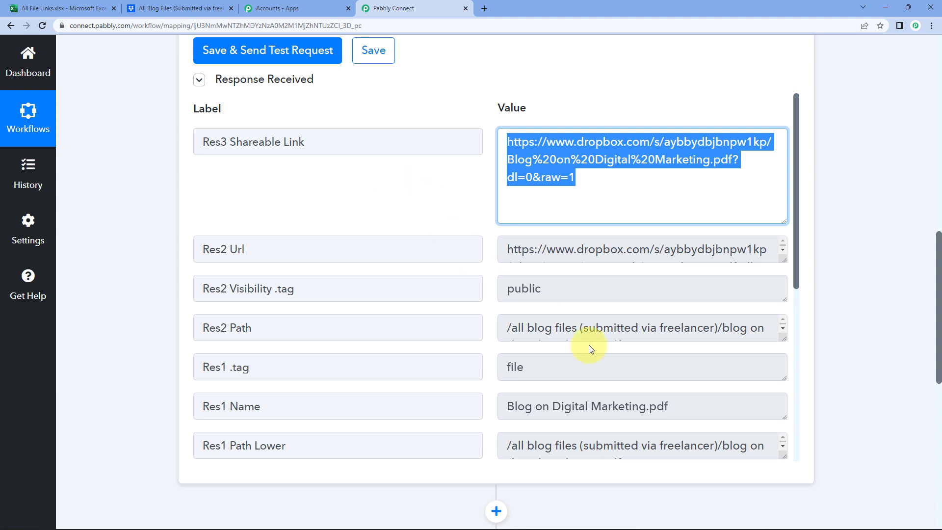
pyautogui.scroll(-1, 631, 330)
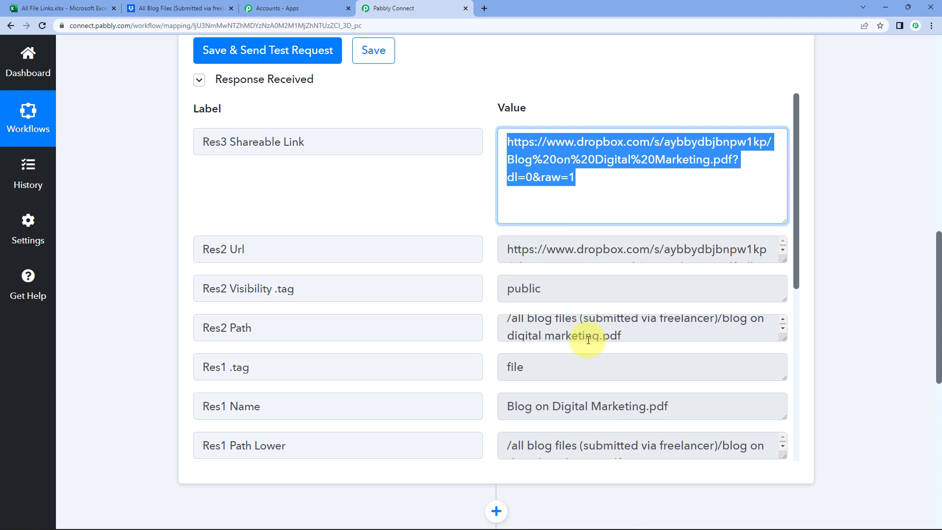
pyautogui.tripleClick(541, 399)
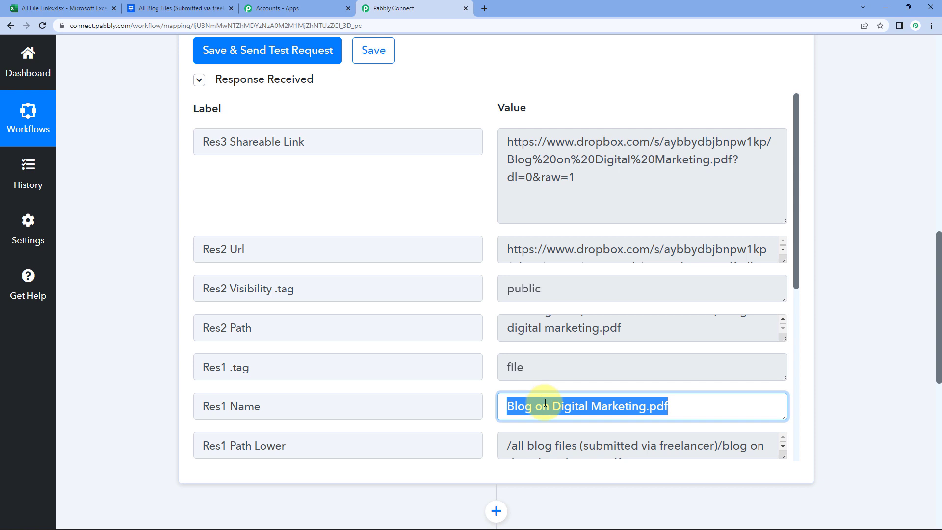
pyautogui.tripleClick(572, 177)
pyautogui.click(568, 407)
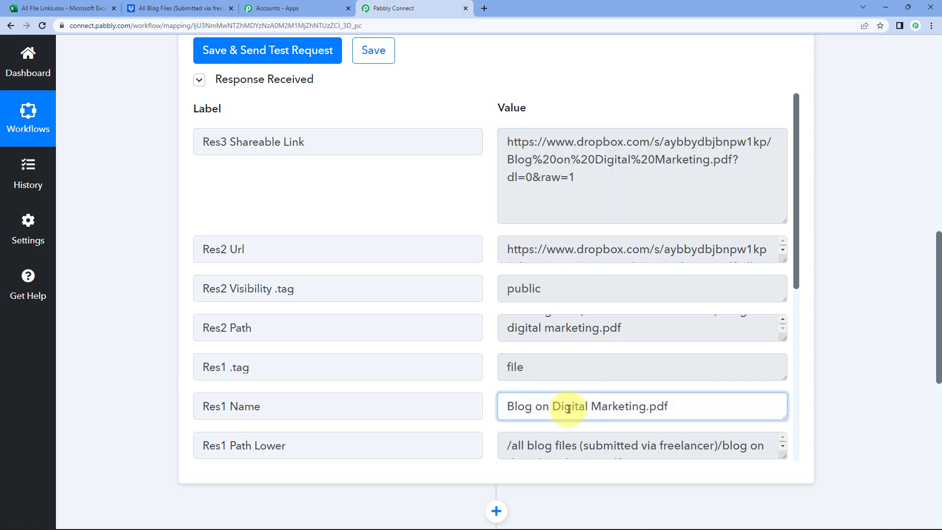
pyautogui.tripleClick(568, 408)
pyautogui.click(63, 8)
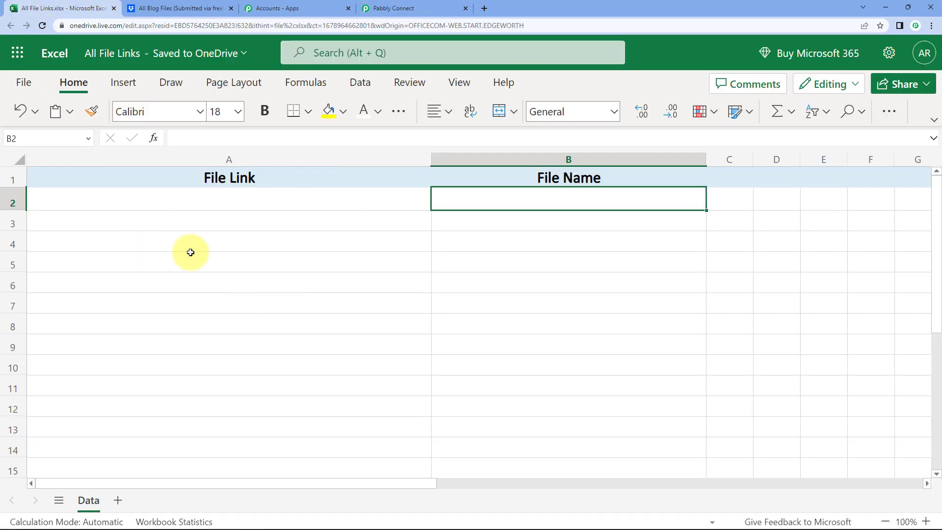
# Step: Set the workflow's second step to Microsoft Excel with the Add Row To Worksheet action event
pyautogui.click(387, 10)
pyautogui.scroll(-7, 163, 312)
pyautogui.click(273, 243)
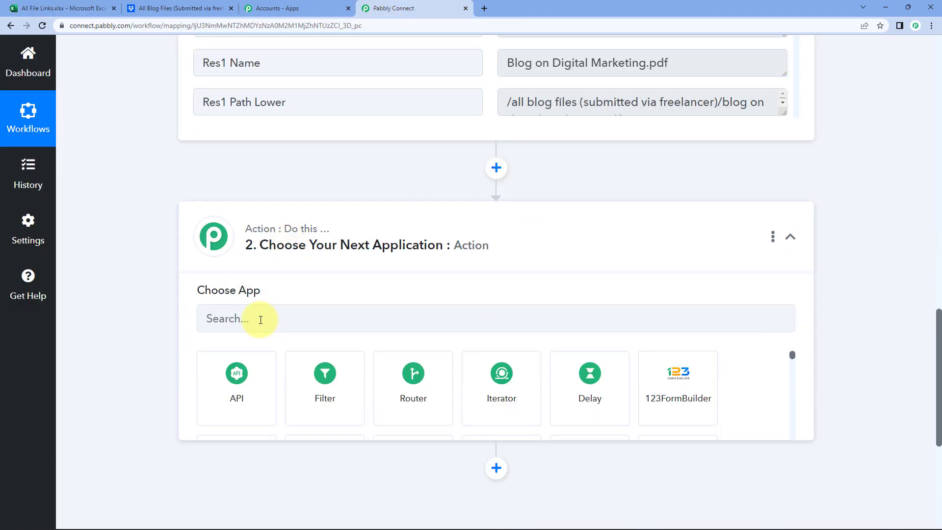
pyautogui.click(244, 324)
pyautogui.write('exc')
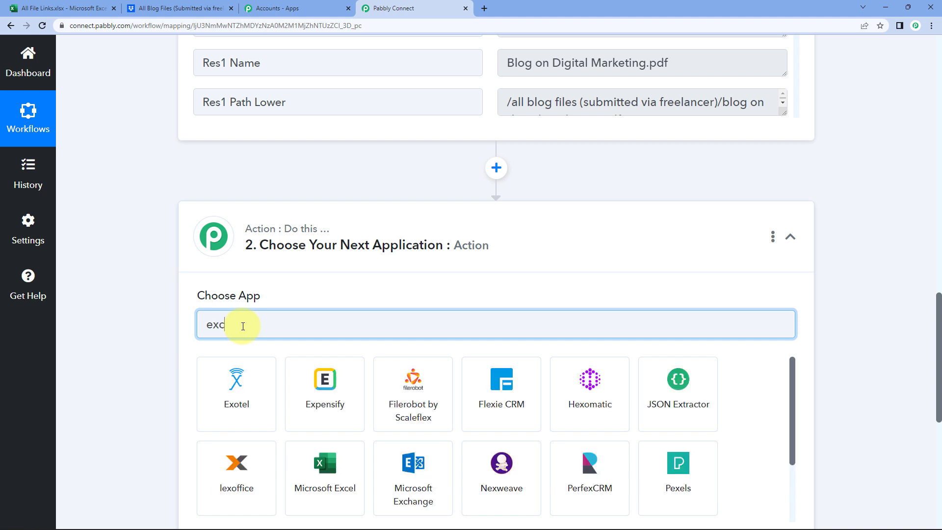
pyautogui.click(240, 382)
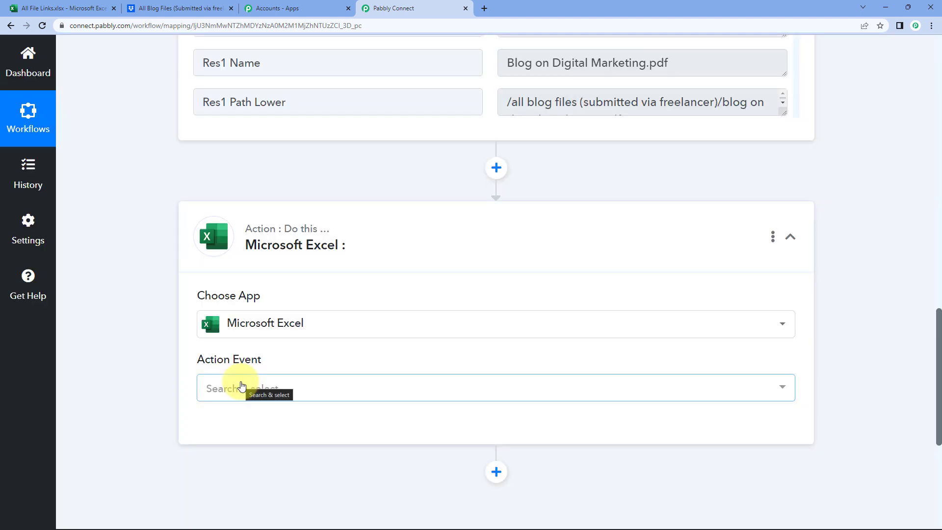
pyautogui.click(214, 390)
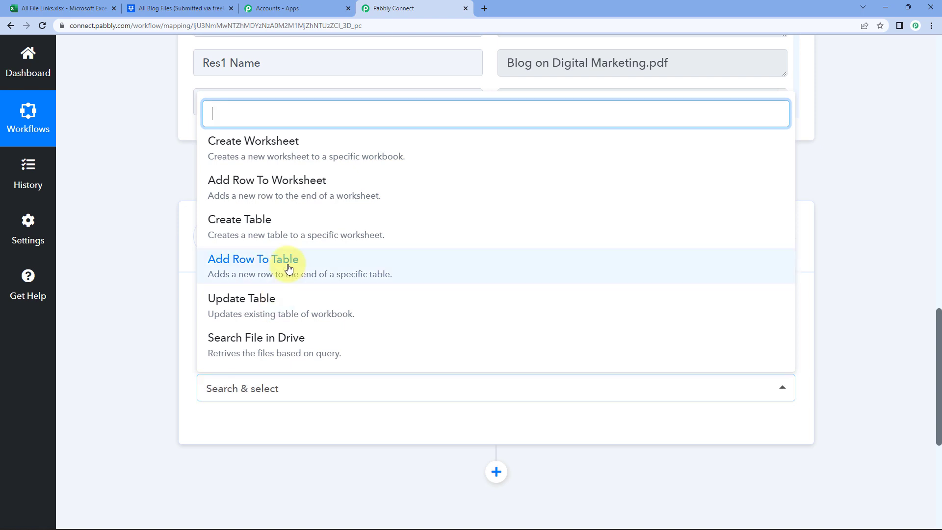
pyautogui.click(298, 192)
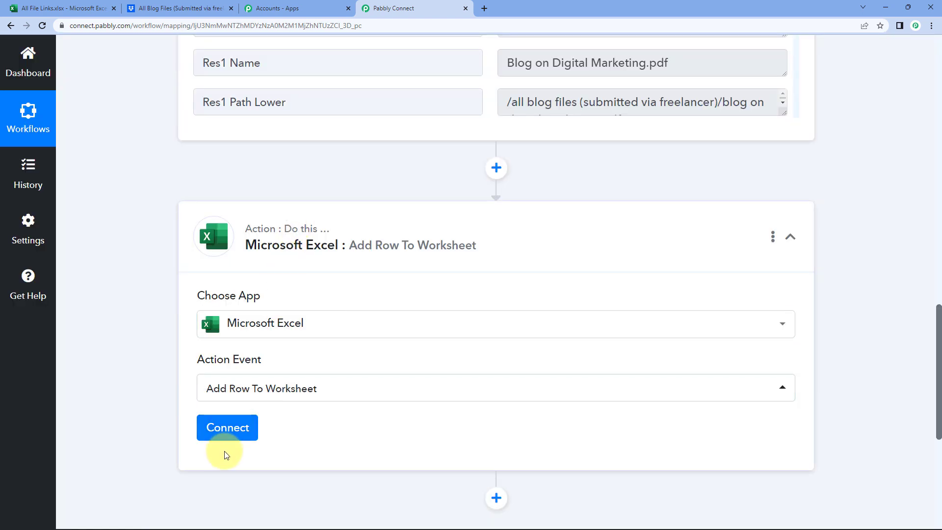
# Step: Connect the Excel action to the Microsoft account through a new connection and accept the requested permissions
pyautogui.click(249, 428)
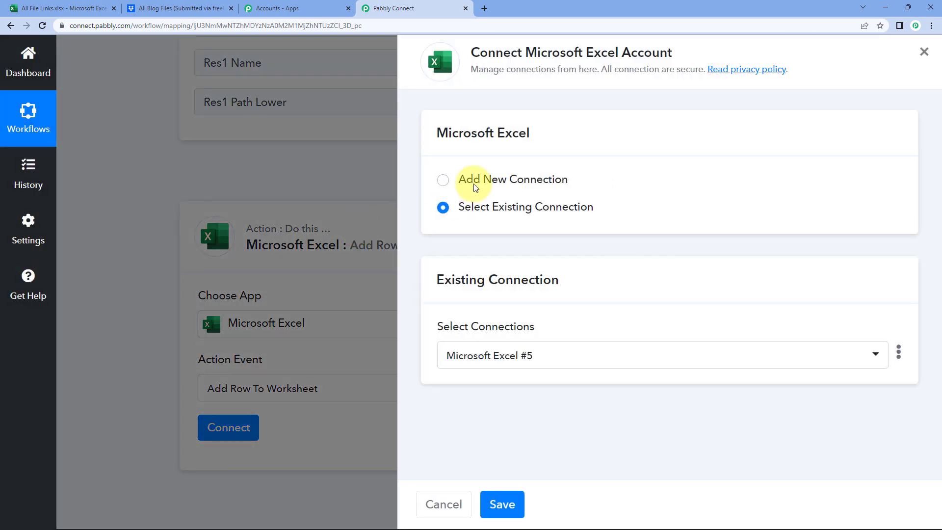
pyautogui.click(475, 188)
pyautogui.click(496, 343)
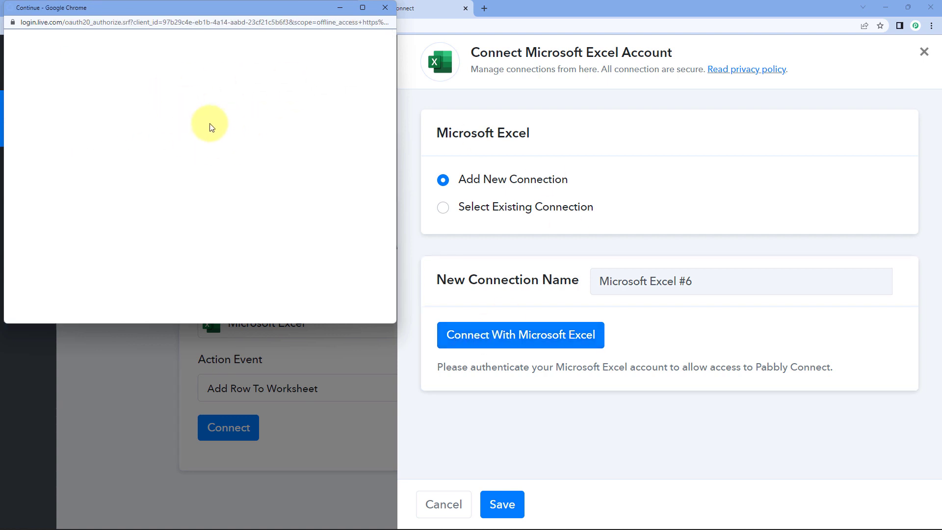
pyautogui.scroll(-10, 206, 196)
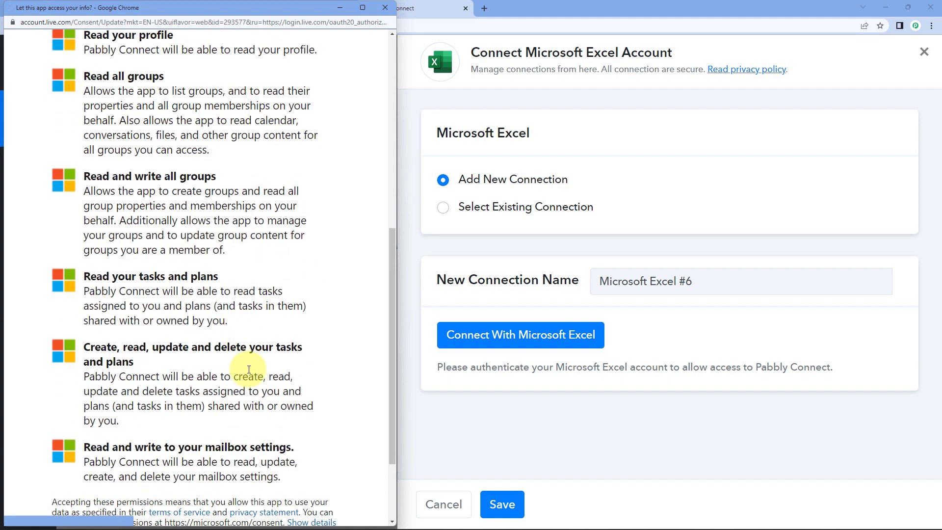
pyautogui.scroll(-3, 249, 369)
pyautogui.click(300, 447)
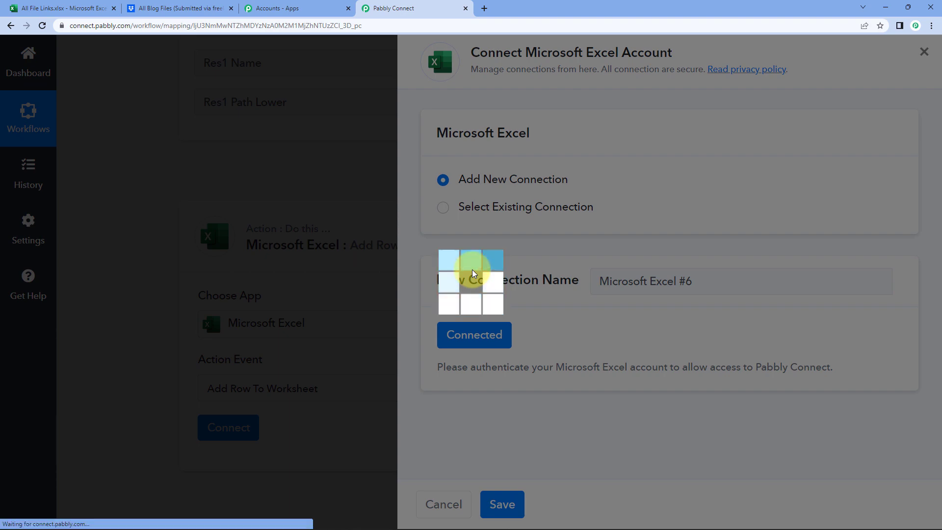
# Step: Select All File Links.xlsx as the Excel action's workbook and check the worksheet name in that workbook
pyautogui.scroll(-5, 173, 293)
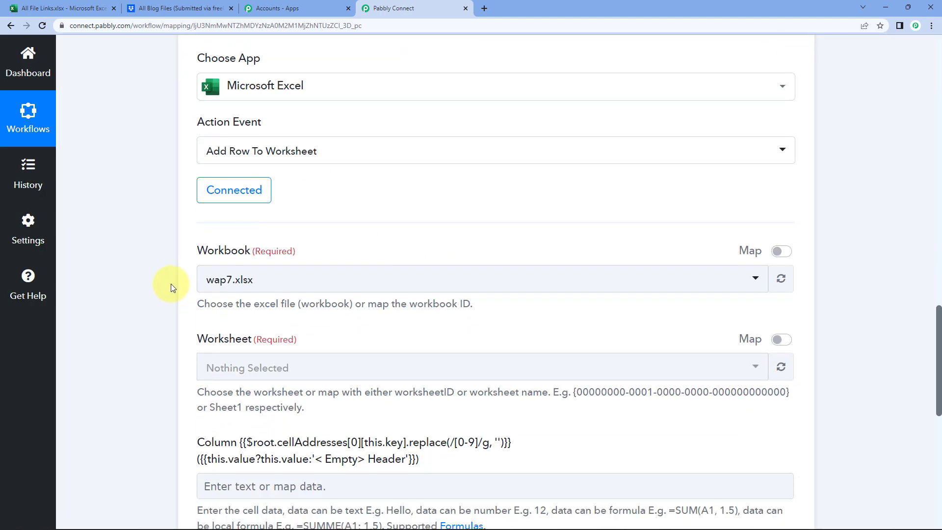
pyautogui.scroll(-1, 173, 288)
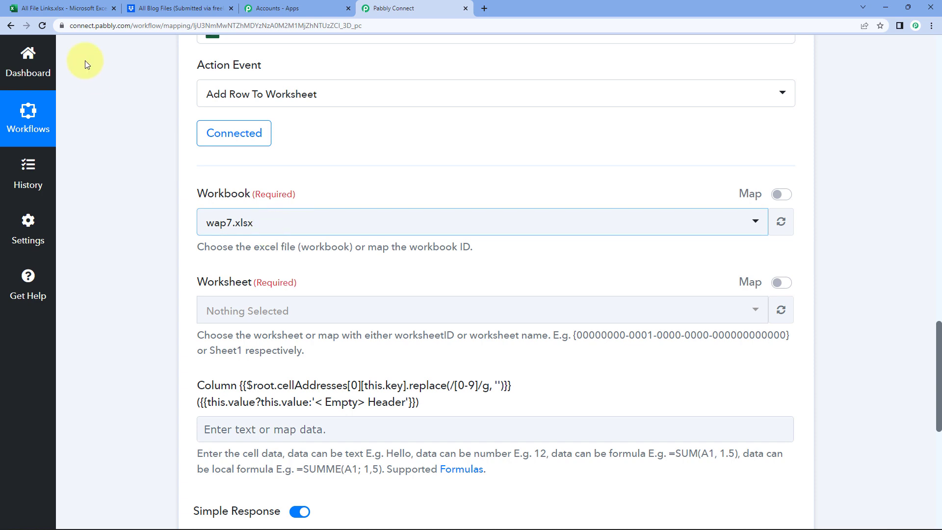
pyautogui.click(54, 8)
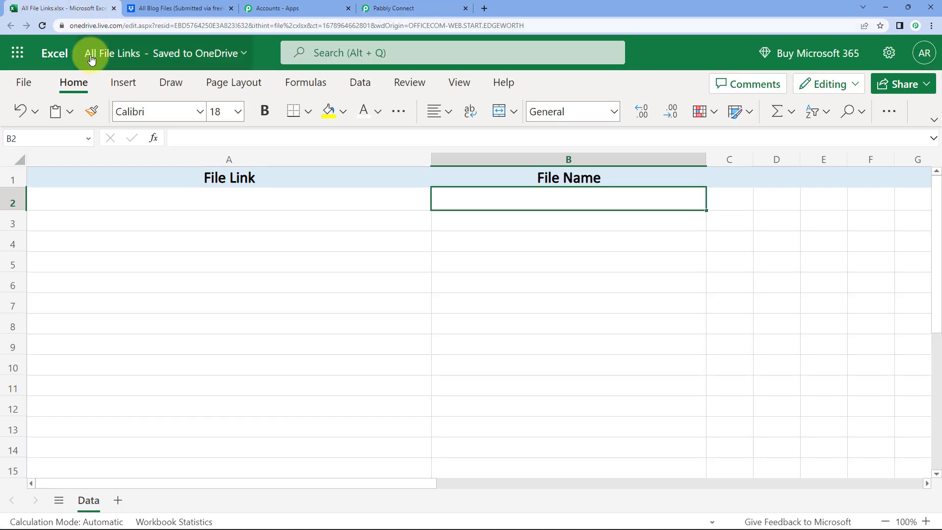
pyautogui.click(390, 9)
pyautogui.click(270, 224)
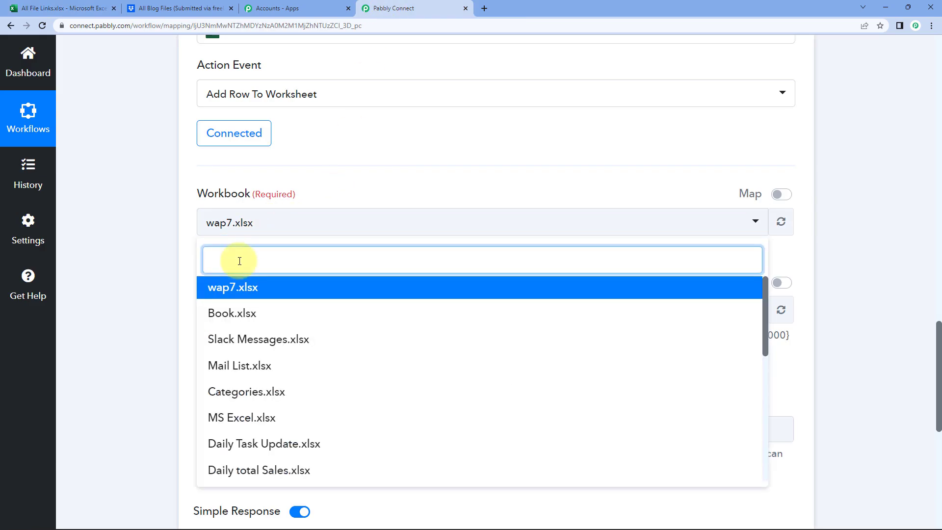
pyautogui.write('all')
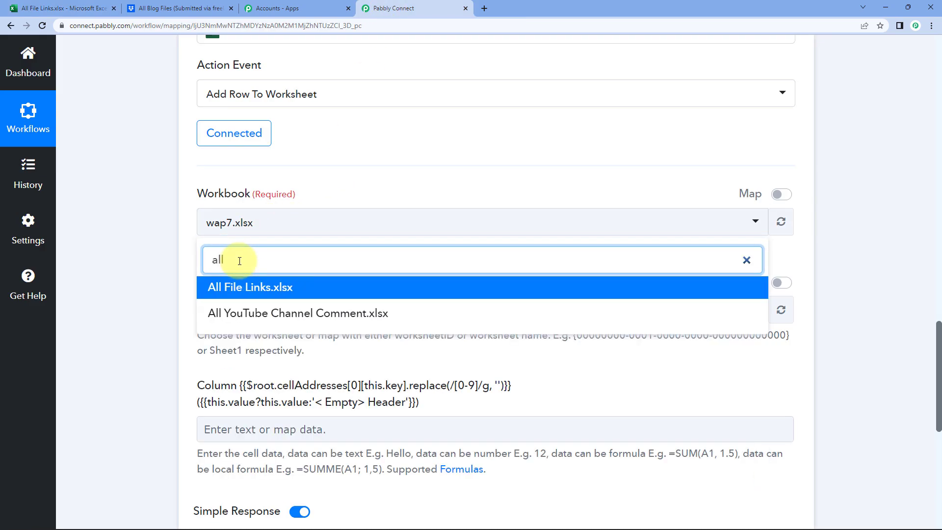
pyautogui.click(236, 288)
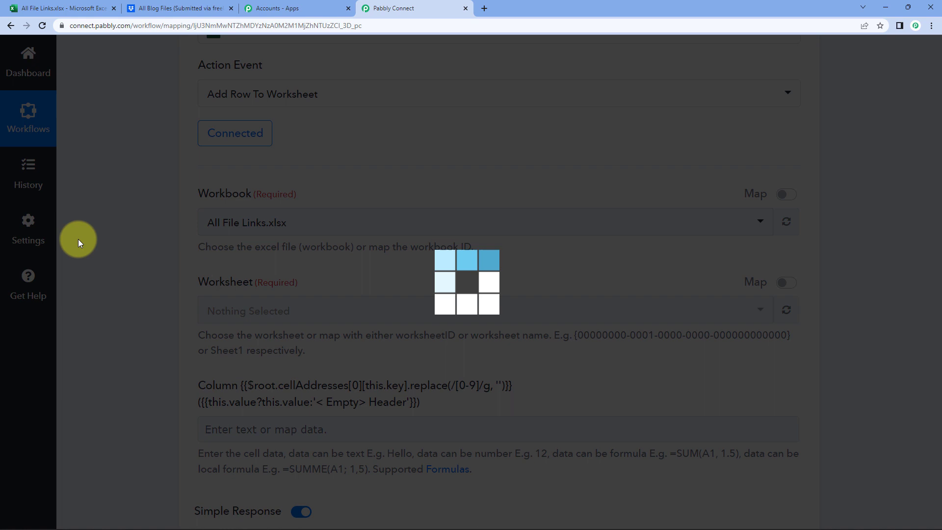
pyautogui.click(73, 7)
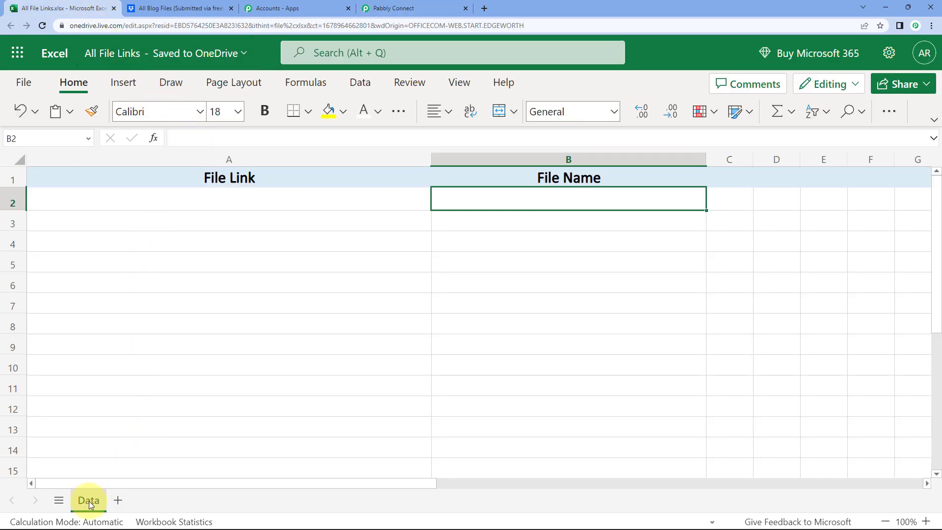
pyautogui.click(421, 8)
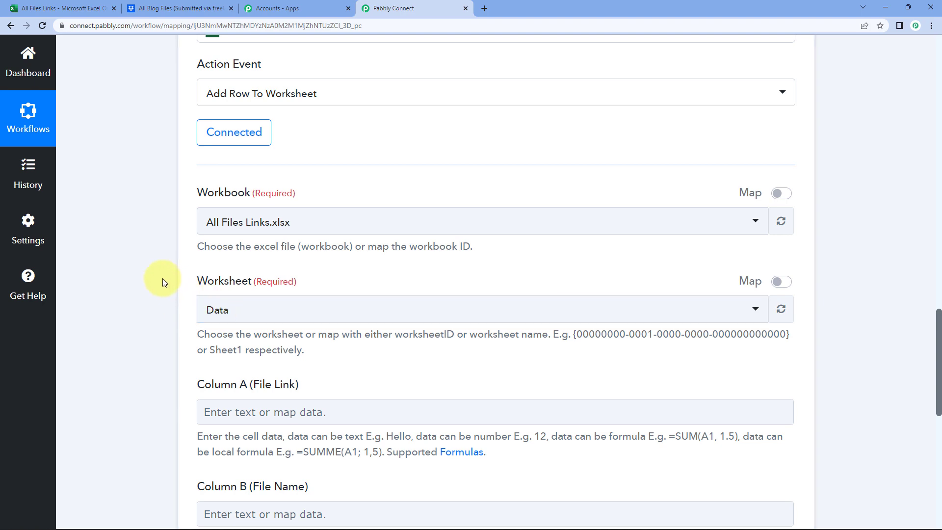
# Step: Compare the action's Column A (File Link) and Column B (File Name) fields with the worksheet headings and the trigger's response
pyautogui.scroll(-4, 163, 278)
pyautogui.scroll(-2, 163, 278)
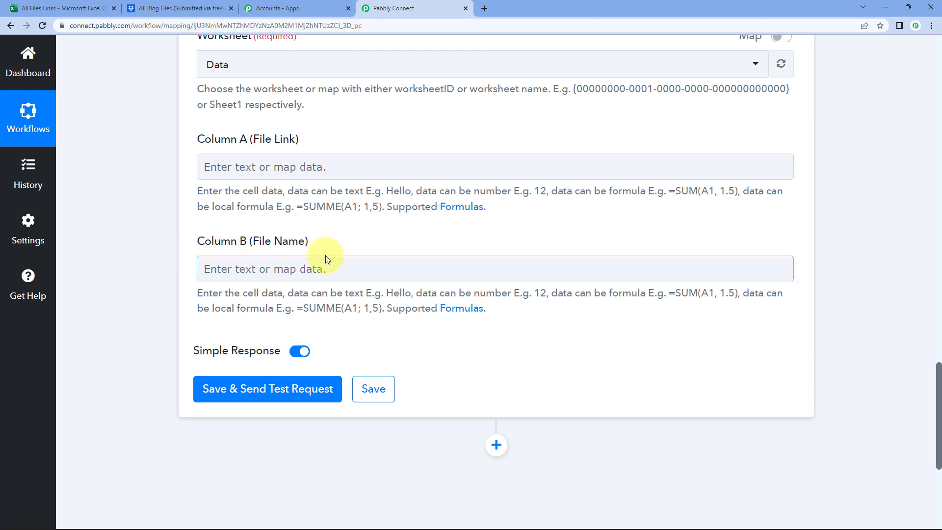
pyautogui.click(82, 4)
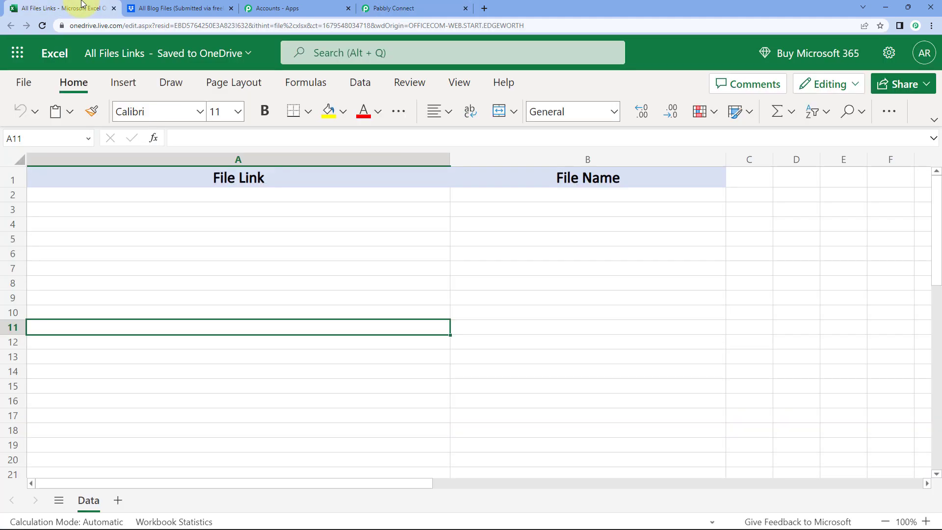
pyautogui.click(239, 184)
pyautogui.click(588, 178)
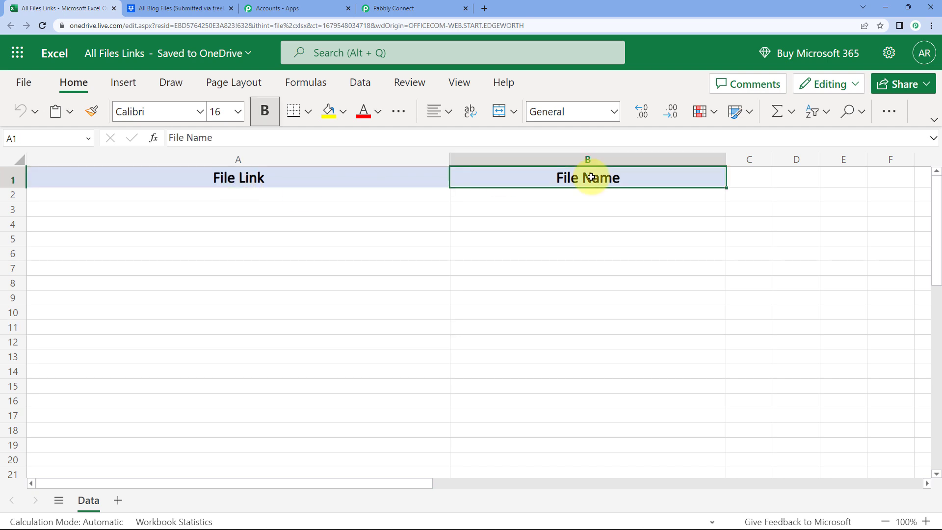
pyautogui.click(226, 200)
pyautogui.click(563, 194)
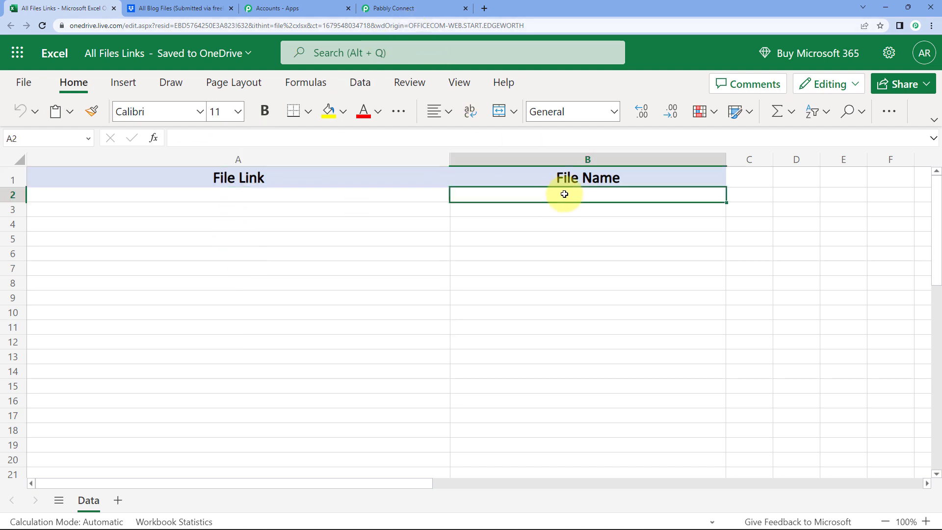
pyautogui.click(409, 5)
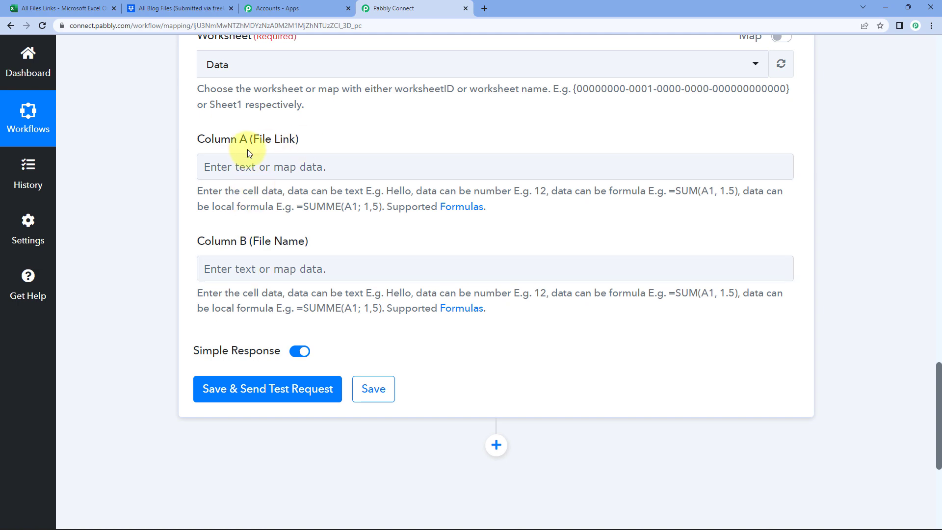
pyautogui.scroll(8, 200, 219)
pyautogui.scroll(8, 198, 222)
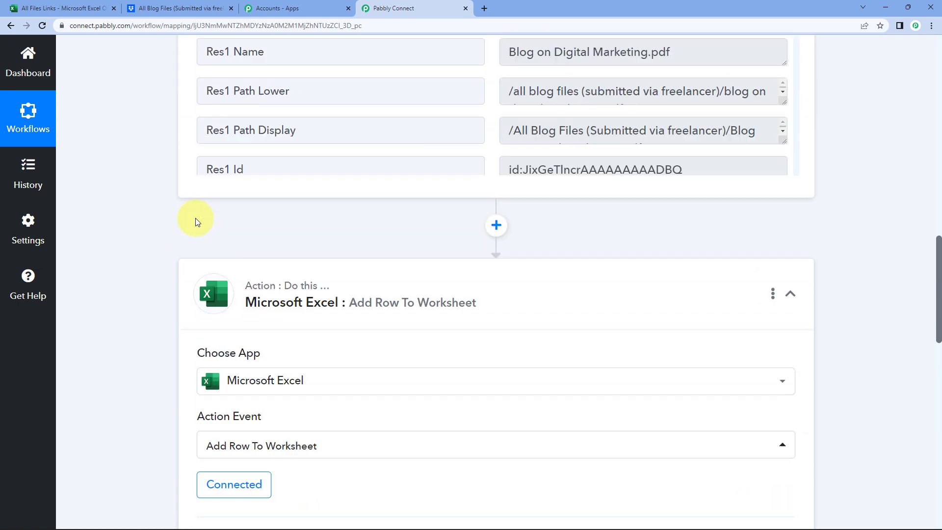
# Step: Examine the Res1 Name and Res3 Shareable Link values in the Dropbox trigger's response, enlarging the link field to read it fully
pyautogui.tripleClick(559, 233)
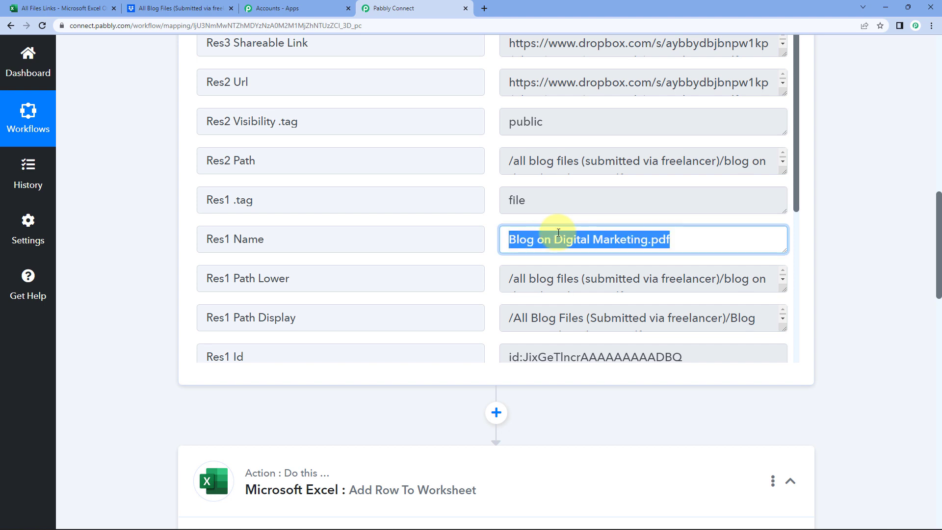
pyautogui.scroll(3, 558, 233)
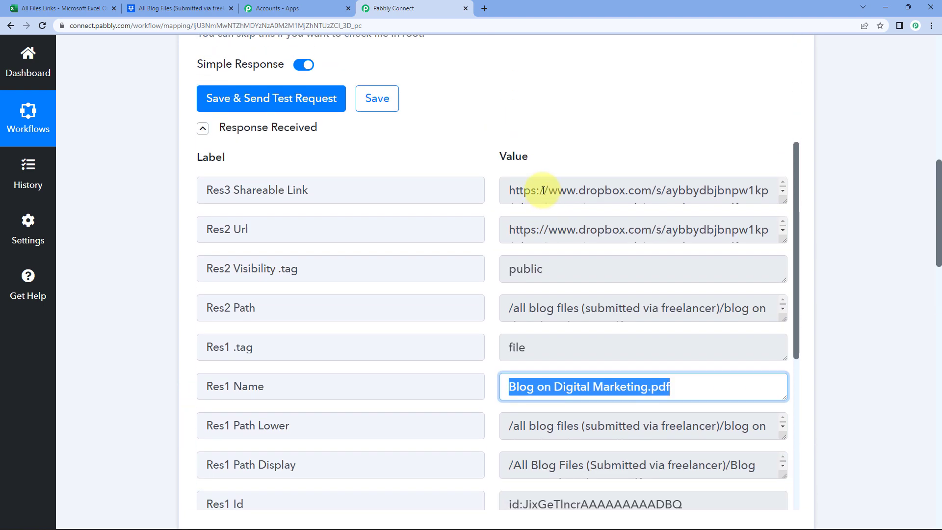
pyautogui.tripleClick(543, 190)
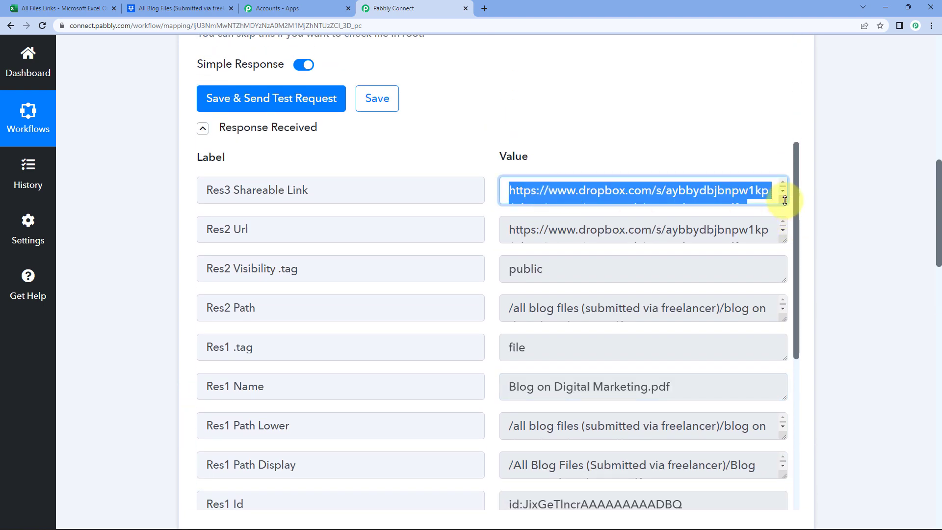
pyautogui.moveTo(784, 200); pyautogui.dragTo(783, 245)
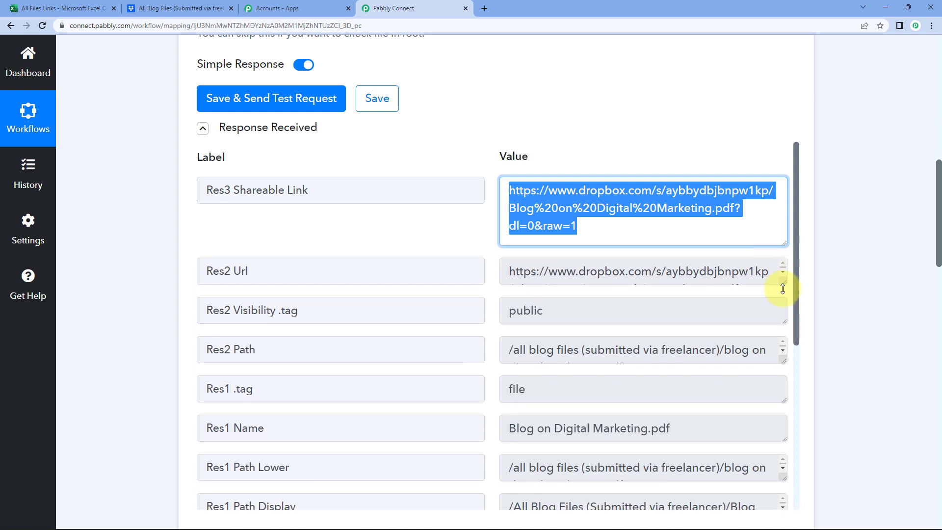
pyautogui.moveTo(783, 289)
pyautogui.mouseDown()
pyautogui.moveTo(785, 340)
pyautogui.moveTo(774, 280)
pyautogui.mouseUp()
pyautogui.scroll(-2, 450, 309)
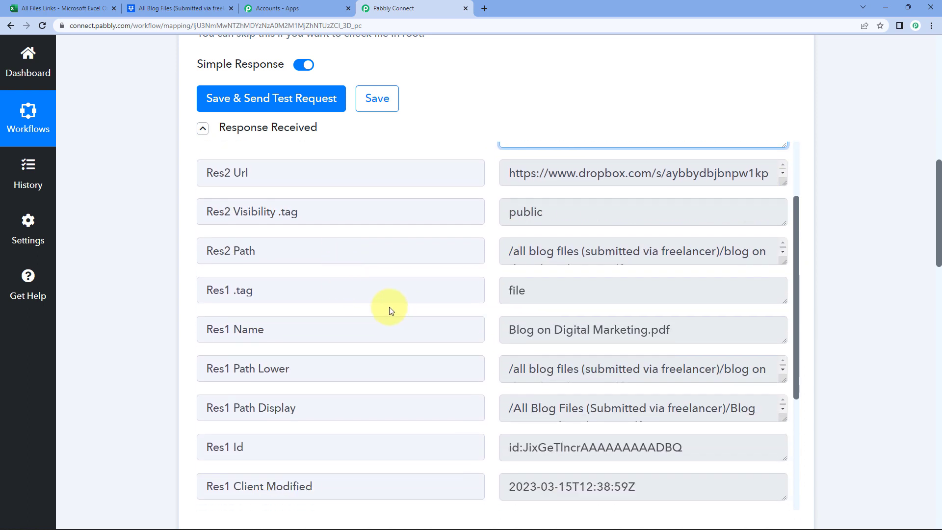
pyautogui.scroll(-1, 414, 299)
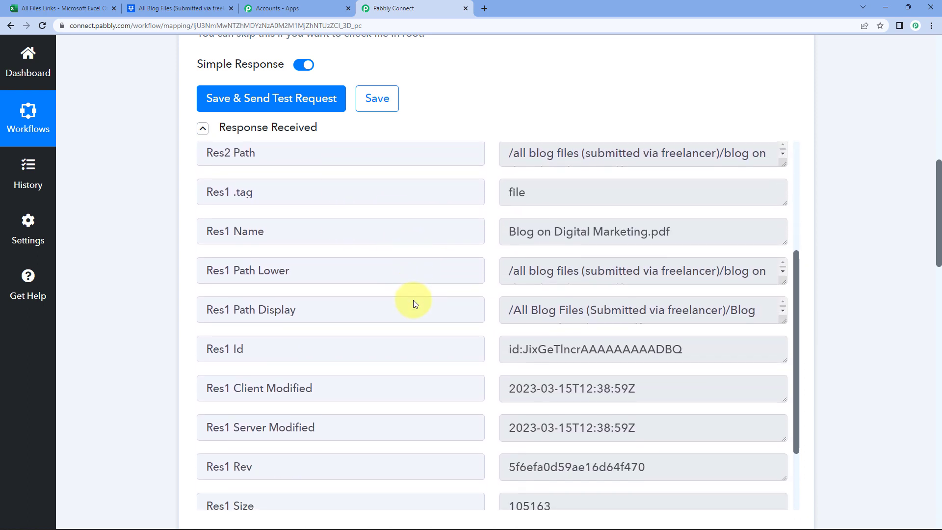
pyautogui.scroll(-2, 413, 299)
pyautogui.scroll(-5, 143, 352)
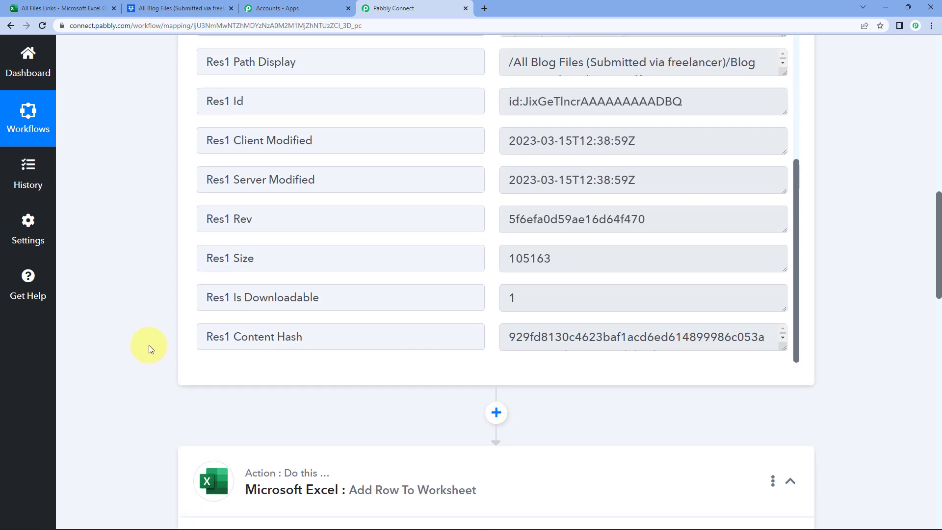
# Step: Map the Excel action's Column A (File Link) to Res3 Shareable Link from the Dropbox: New File step
pyautogui.scroll(-9, 312, 417)
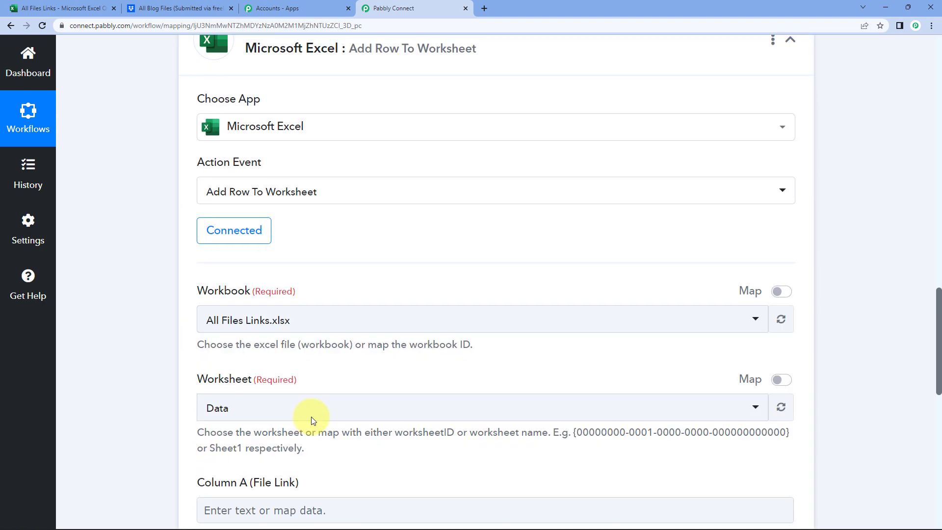
pyautogui.scroll(-6, 311, 417)
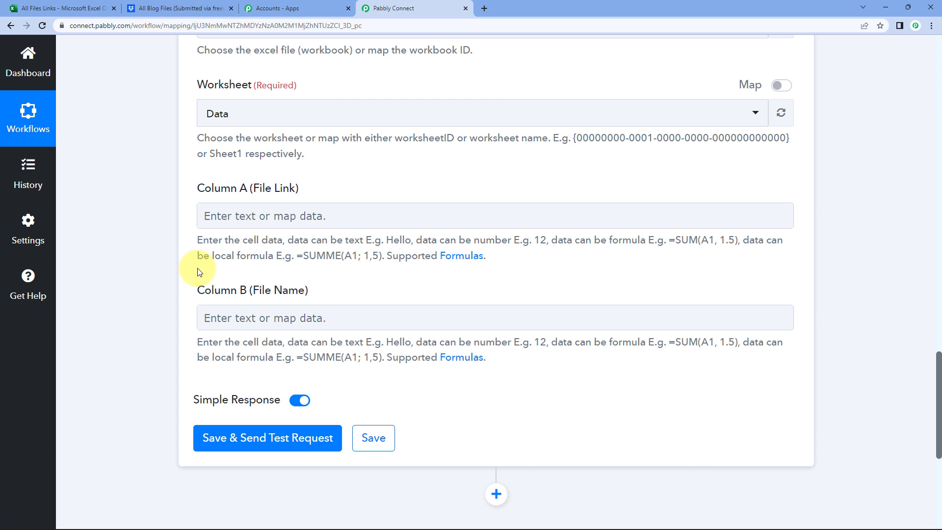
pyautogui.click(227, 225)
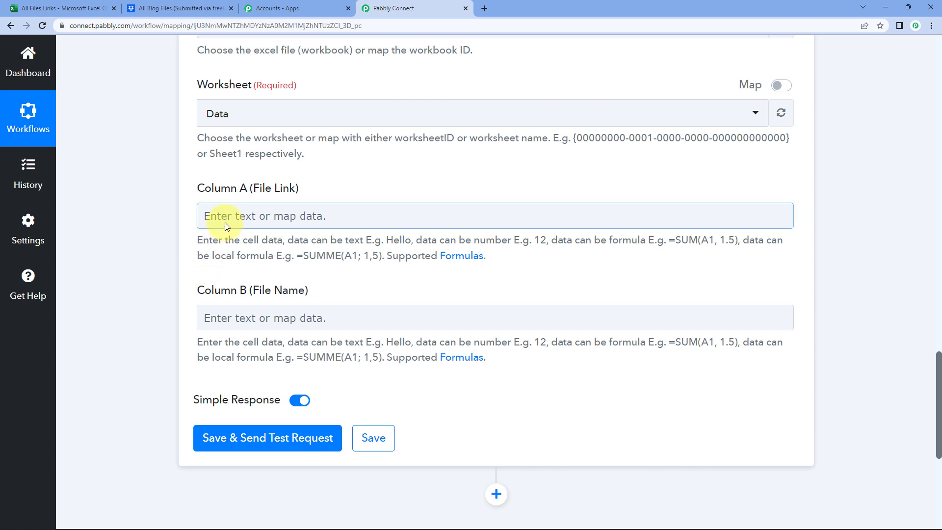
pyautogui.click(229, 221)
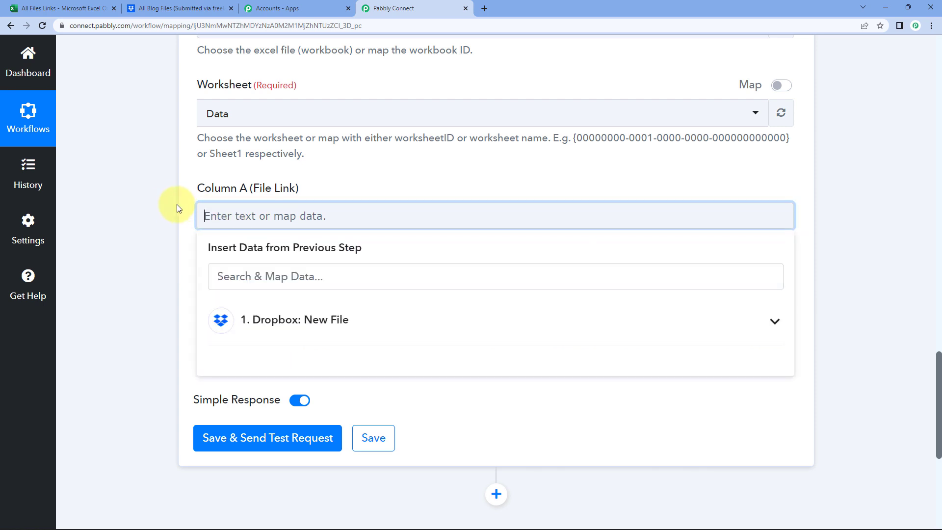
pyautogui.scroll(-1, 170, 207)
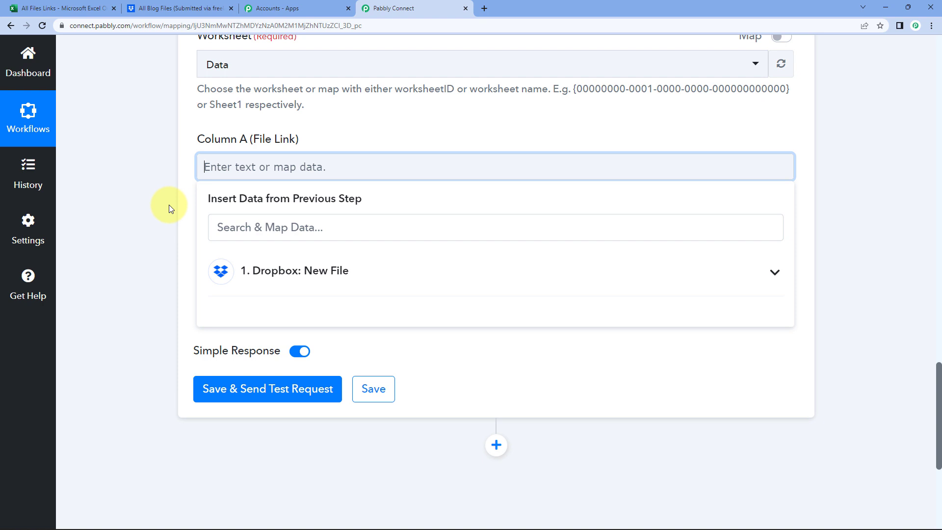
pyautogui.click(287, 277)
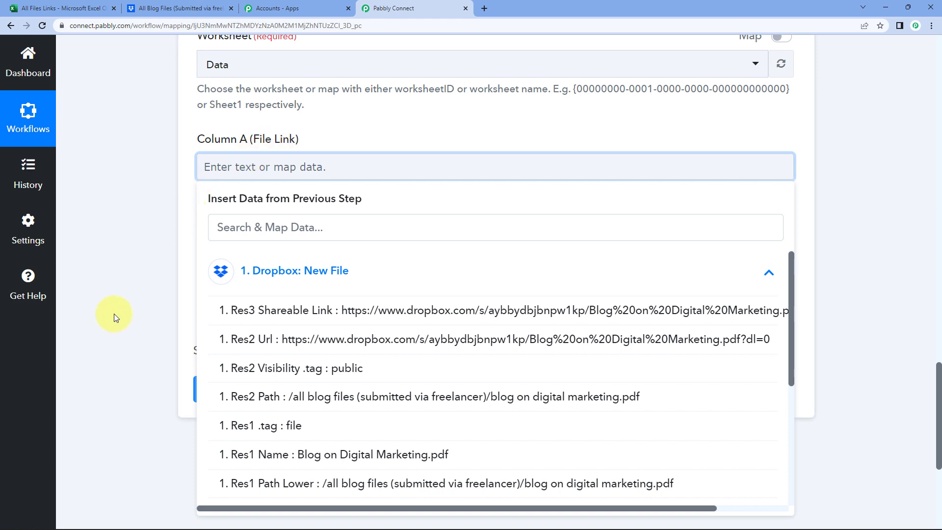
pyautogui.scroll(-1, 113, 314)
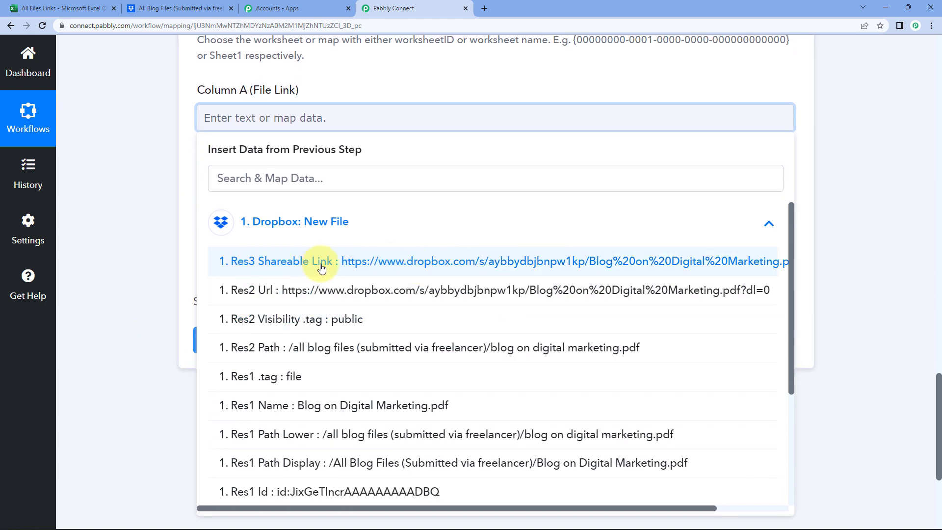
pyautogui.click(407, 266)
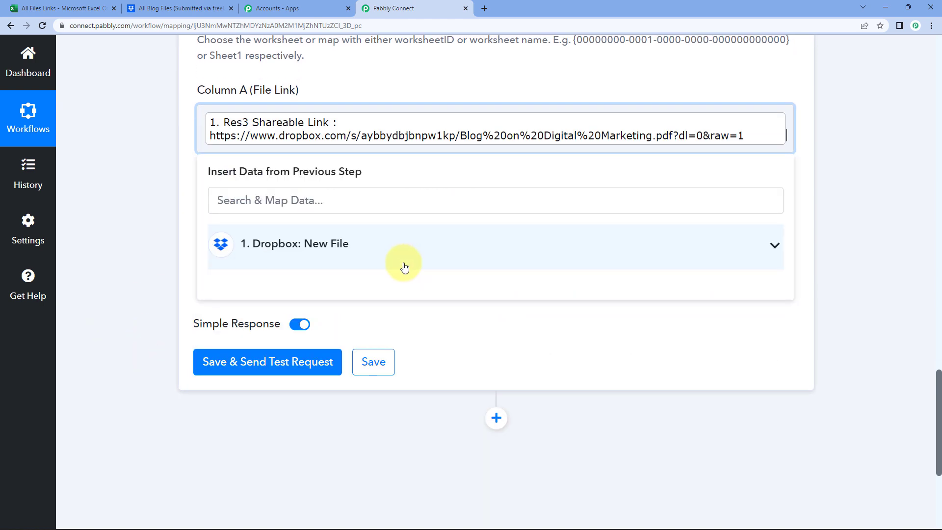
pyautogui.click(179, 142)
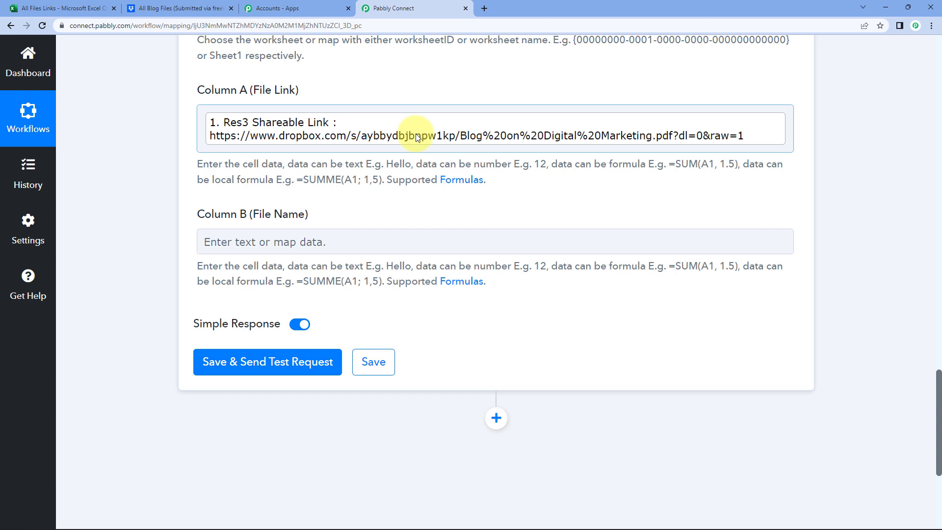
# Step: Map Column B (File Name) to Res1 Name from the Dropbox step, then save the action and send a test request
pyautogui.click(255, 240)
pyautogui.click(284, 345)
pyautogui.scroll(-4, 161, 305)
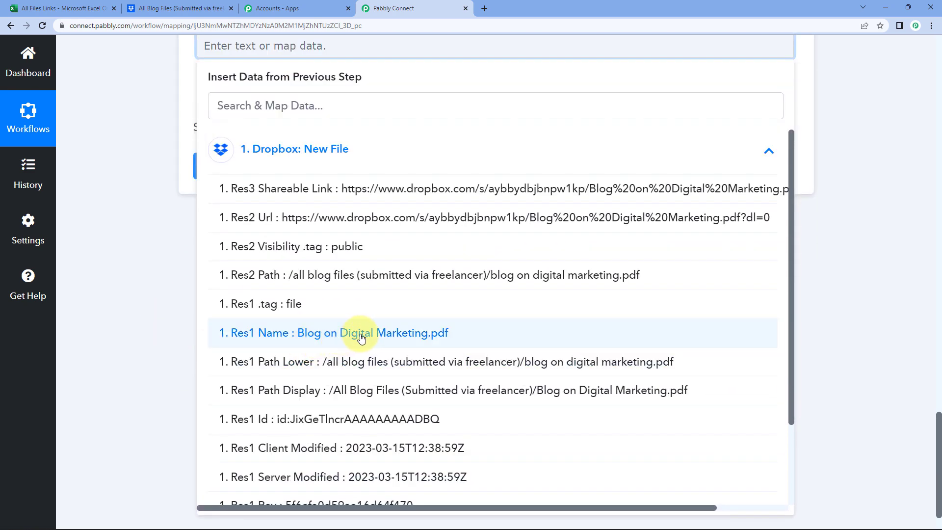
pyautogui.click(406, 337)
pyautogui.click(152, 155)
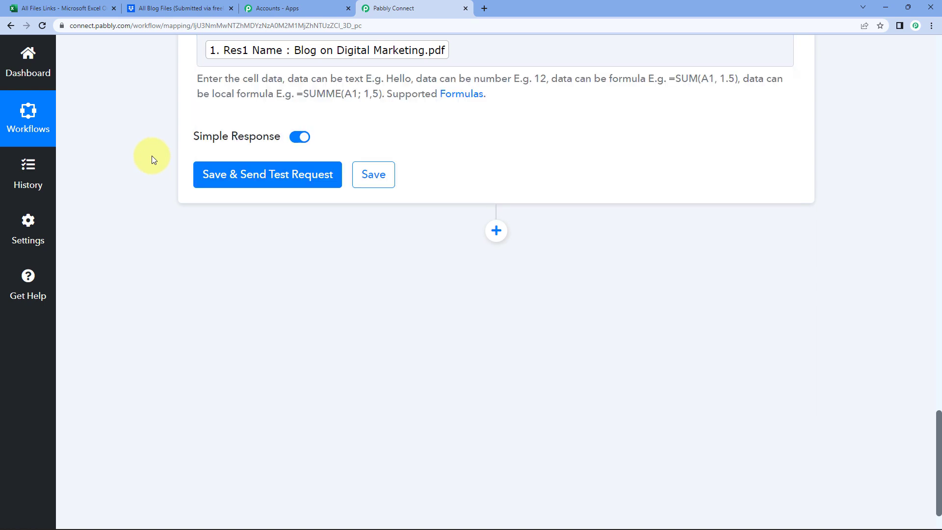
pyautogui.scroll(3, 151, 155)
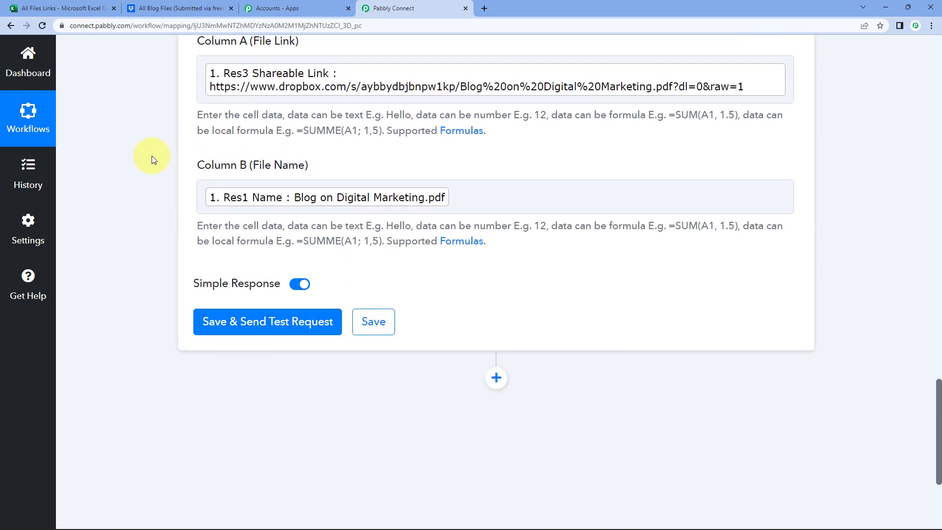
pyautogui.click(229, 332)
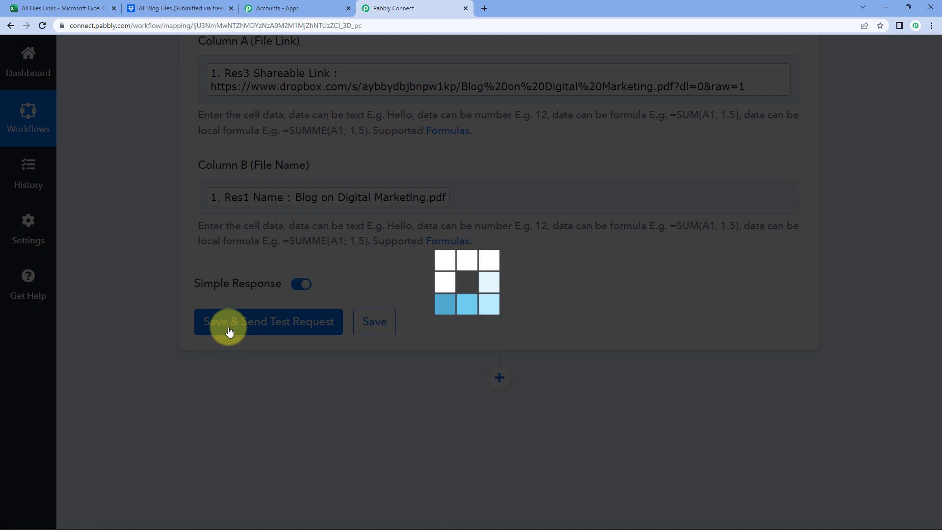
# Step: Check the action's response, then reload the All Files Links workbook and inspect the File Link and File Name in row 2
pyautogui.click(73, 8)
pyautogui.click(212, 393)
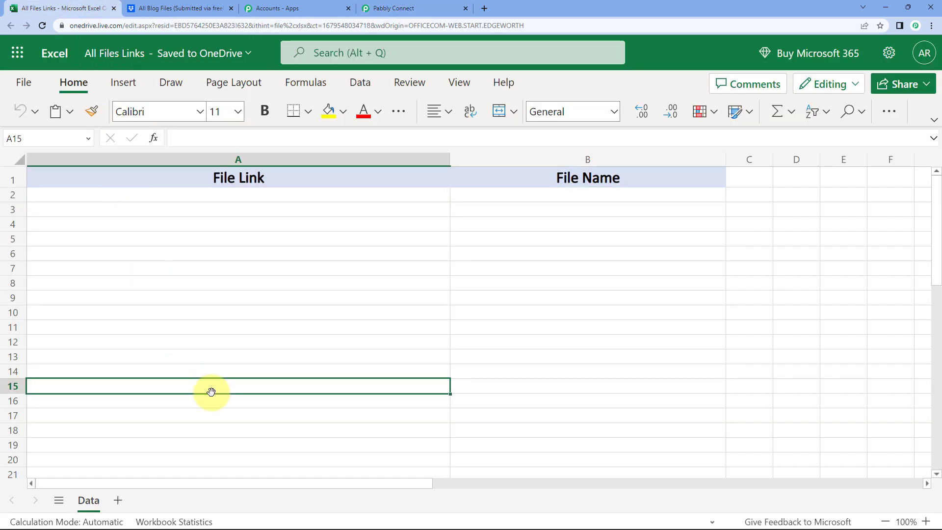
pyautogui.click(423, 6)
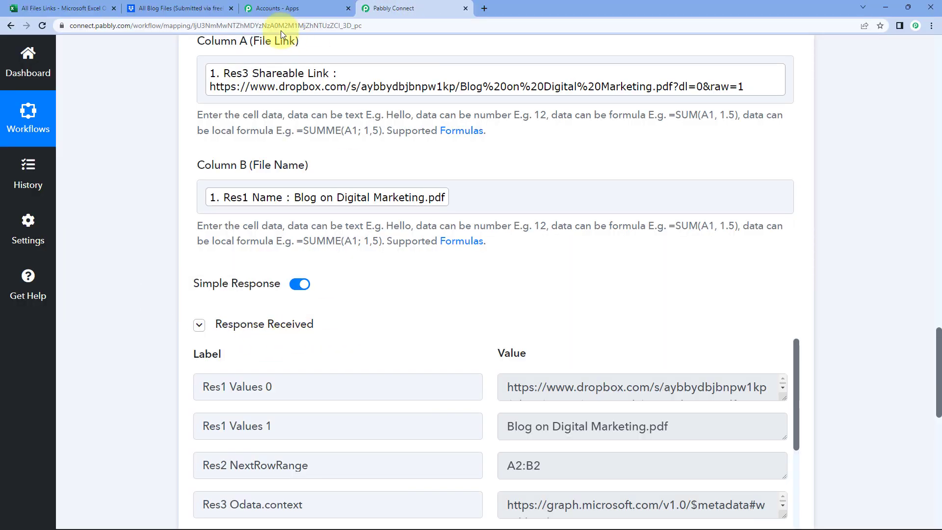
pyautogui.click(61, 7)
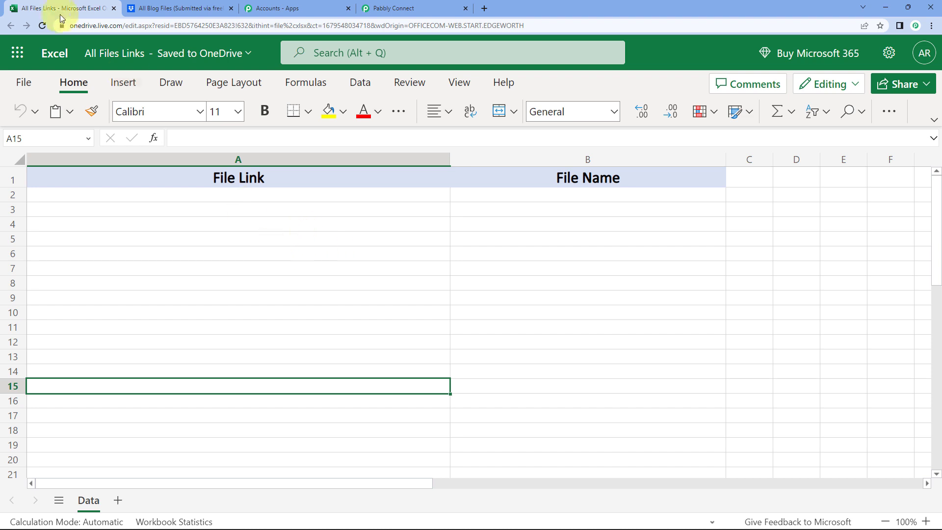
pyautogui.click(42, 25)
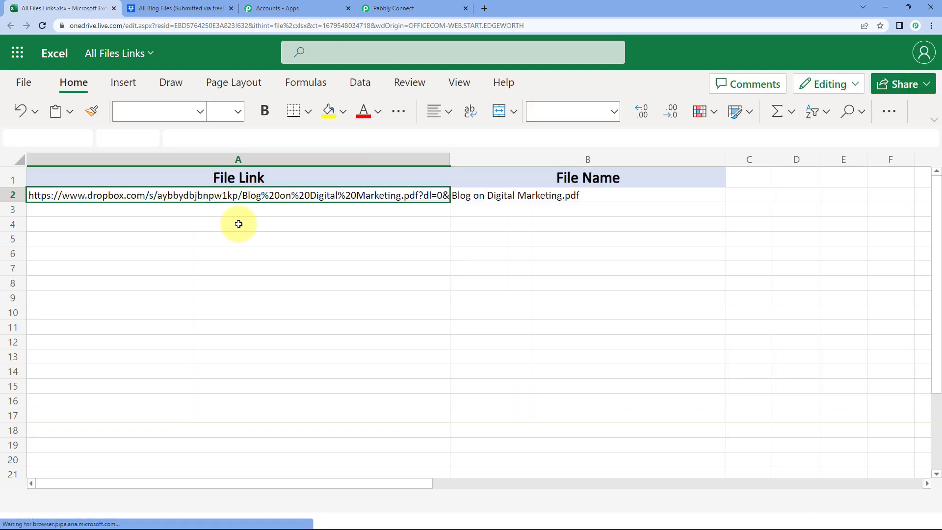
pyautogui.rightClick(295, 236)
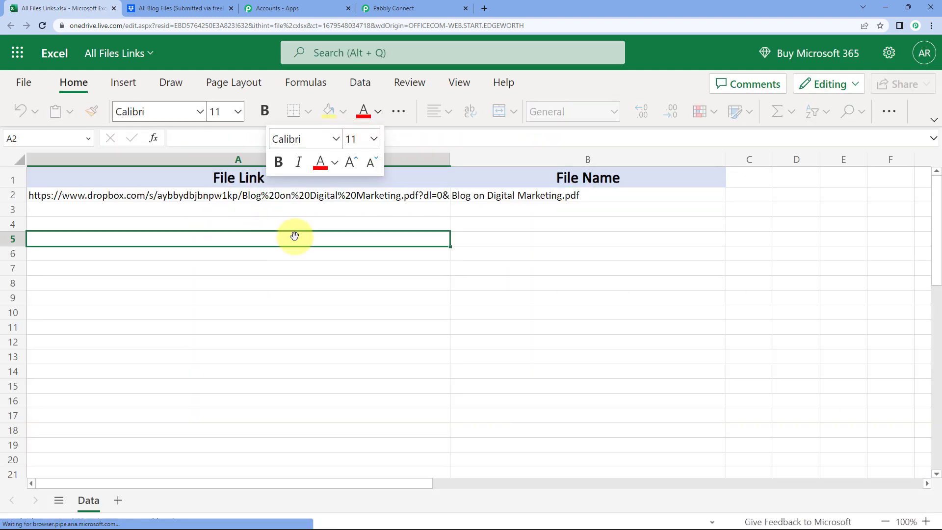
pyautogui.click(520, 198)
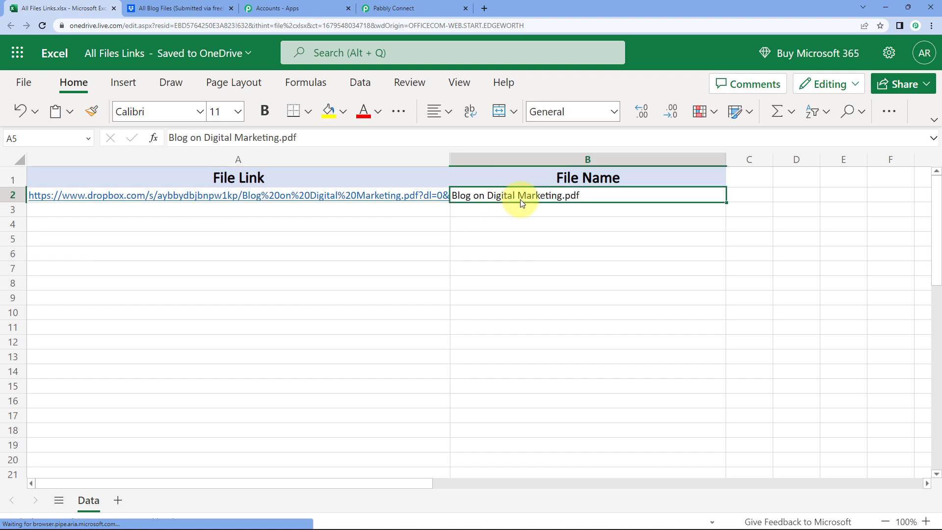
pyautogui.click(505, 269)
# Step: Open the file link in cell A2, look through the linked PDF and close it again
pyautogui.click(366, 198)
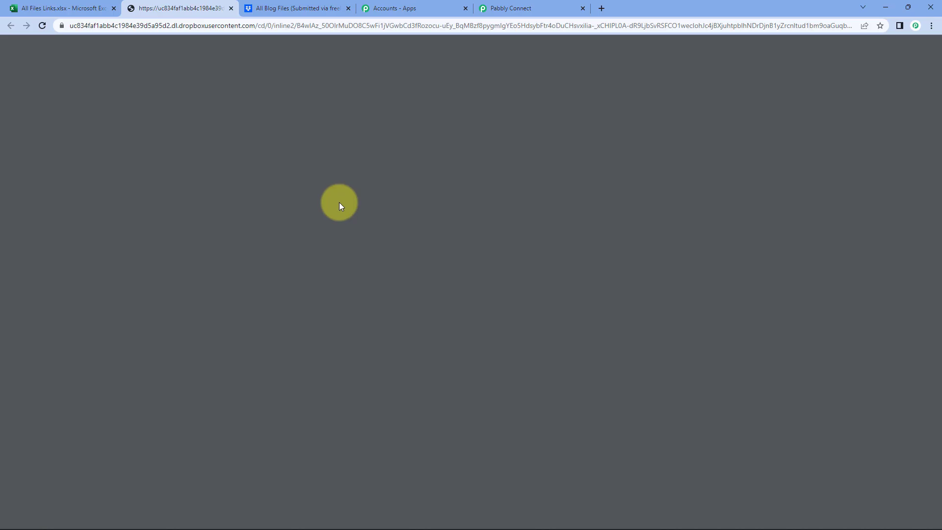
pyautogui.scroll(-3, 484, 320)
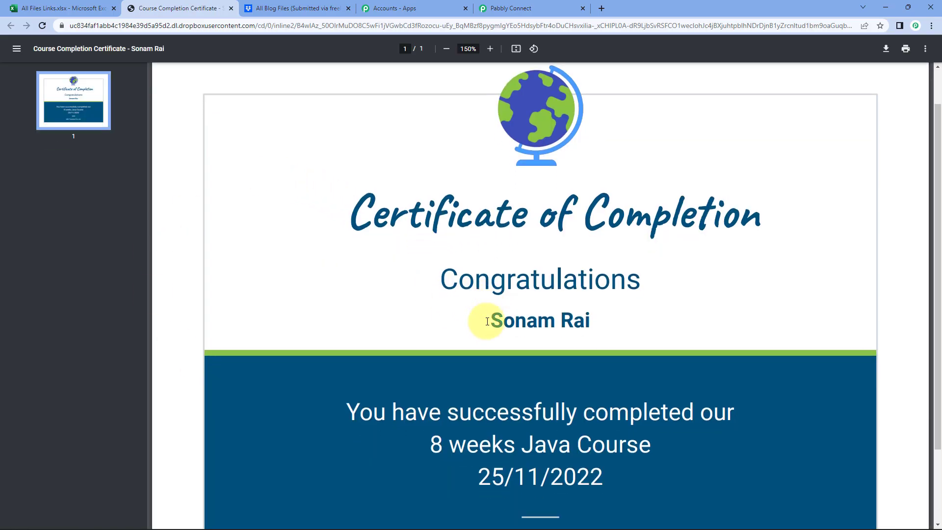
pyautogui.scroll(3, 480, 320)
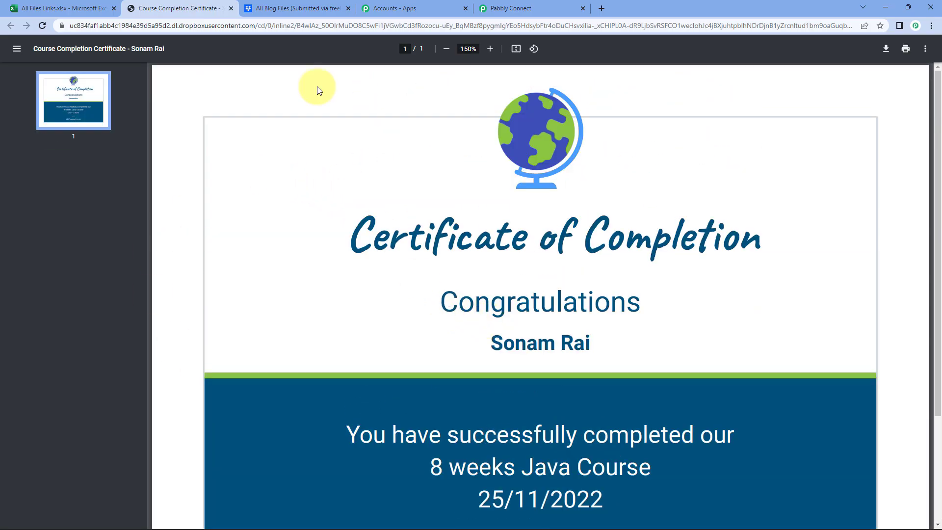
pyautogui.click(231, 9)
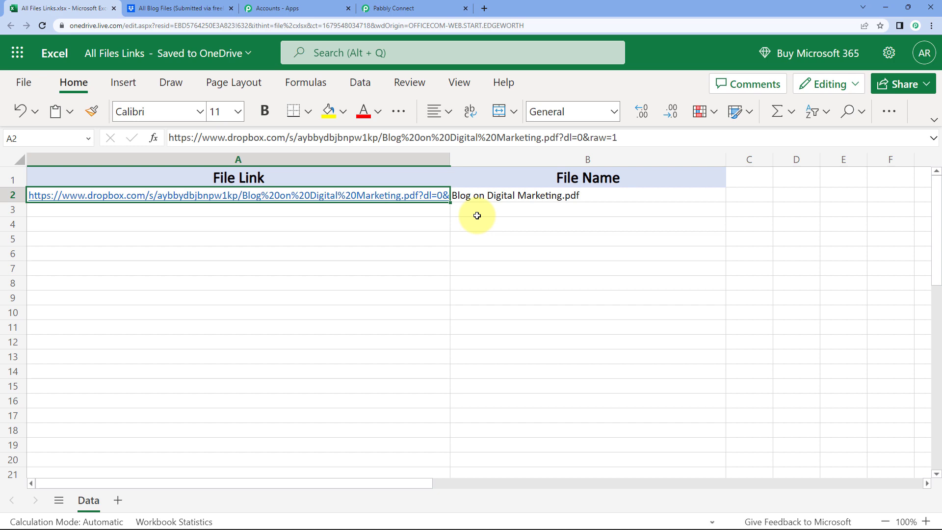
# Step: Return to the Dropbox to MS Excel workflow and collapse its Microsoft Excel action and Dropbox trigger steps
pyautogui.click(412, 8)
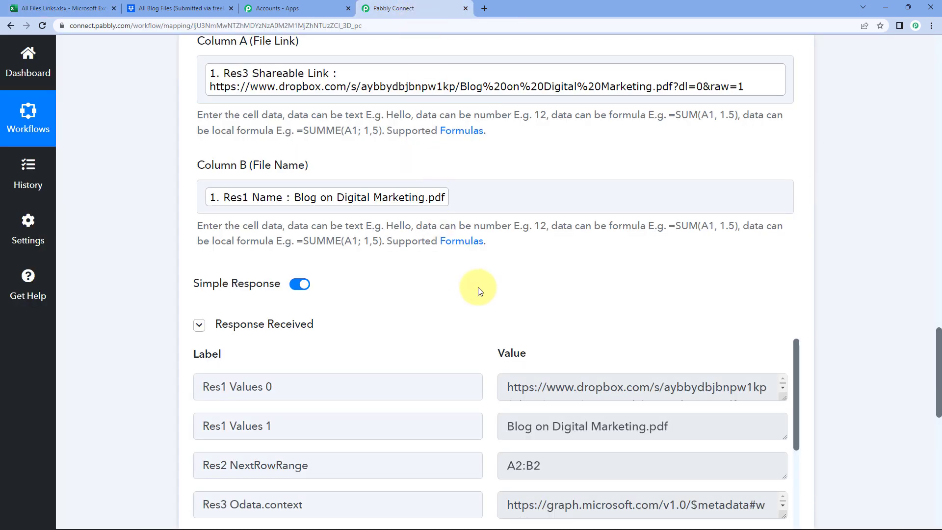
pyautogui.scroll(10, 480, 291)
pyautogui.click(448, 257)
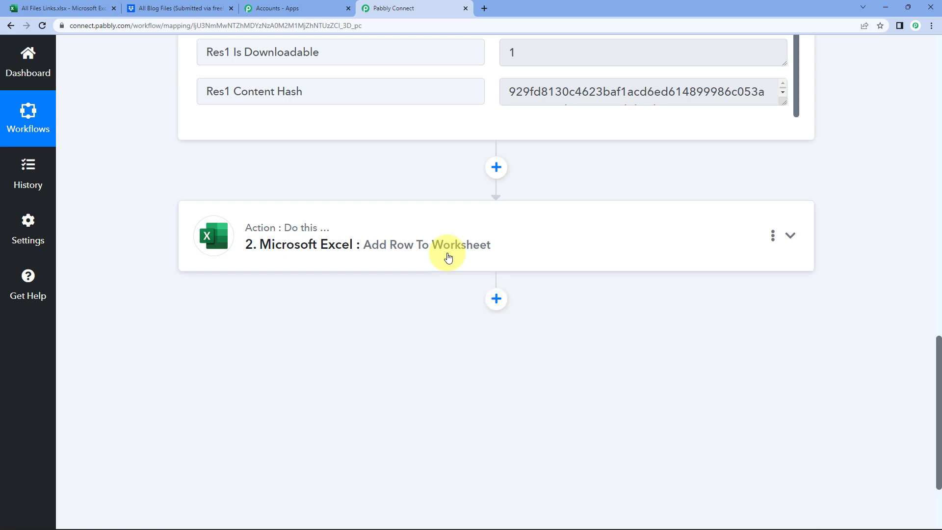
pyautogui.scroll(15, 448, 257)
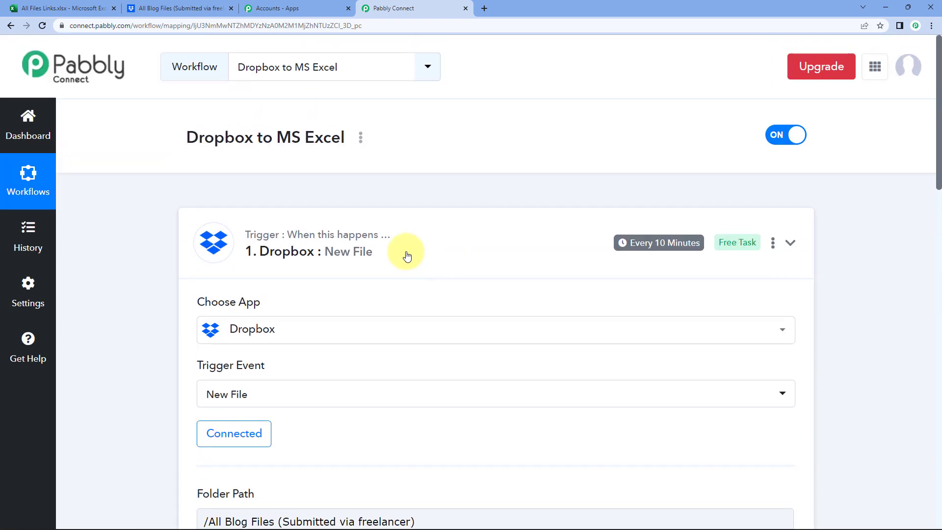
pyautogui.click(406, 253)
pyautogui.moveTo(646, 252)
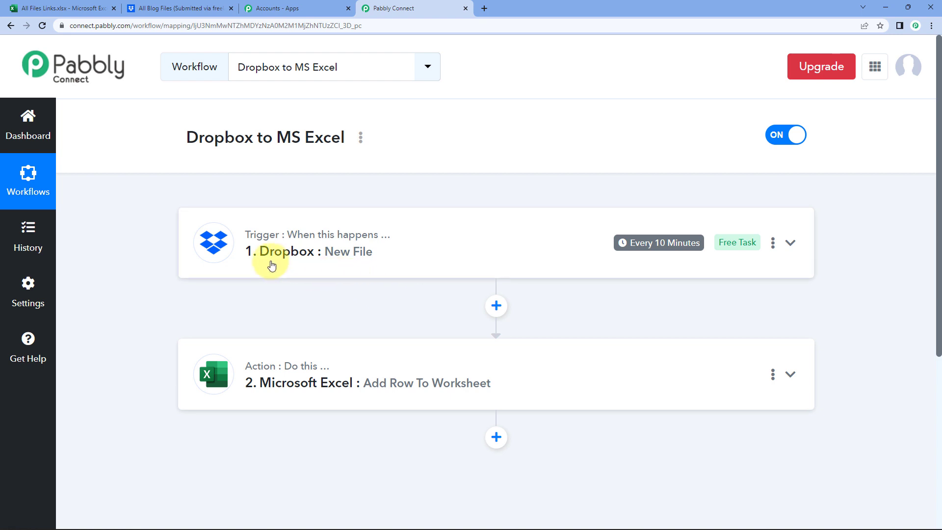
# Step: Review the All Blog Files (Submitted via freelancer) folder in Dropbox and the next empty worksheet row, then return to the workflow
pyautogui.click(165, 5)
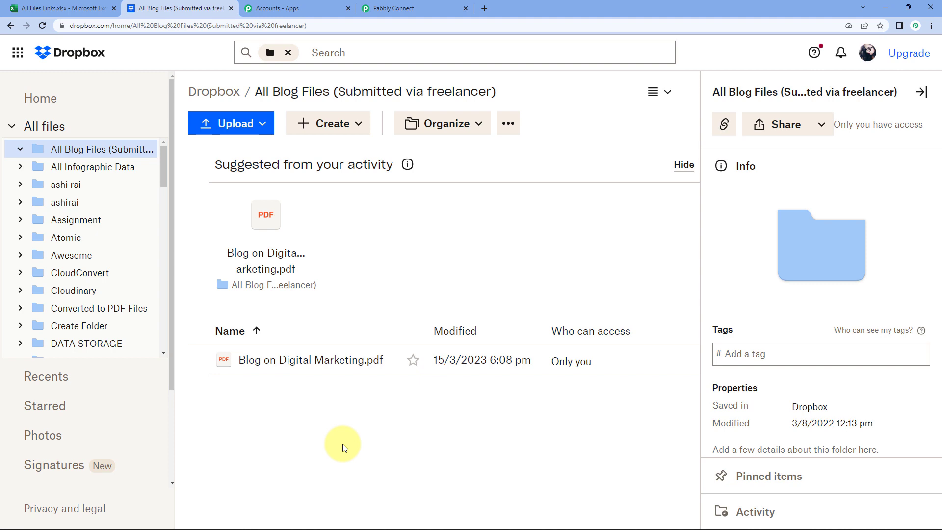
pyautogui.click(62, 9)
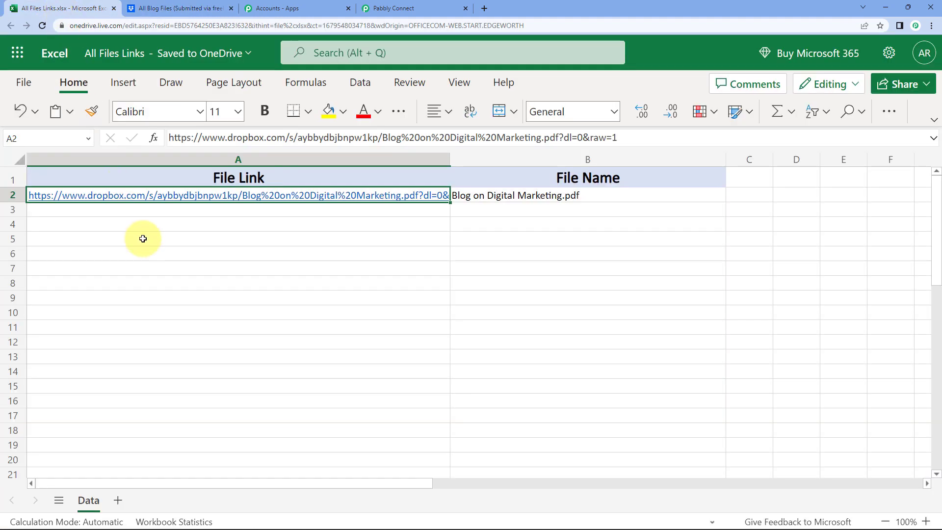
pyautogui.click(238, 212)
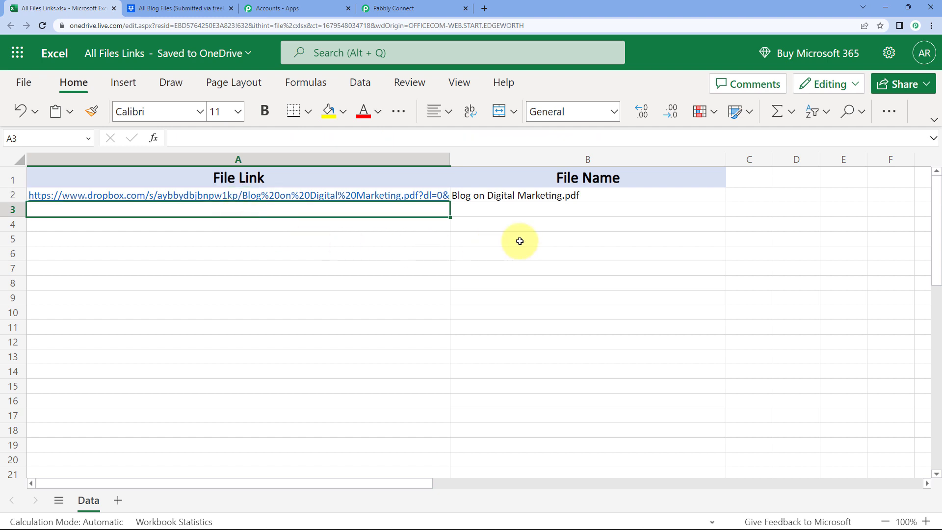
pyautogui.click(550, 213)
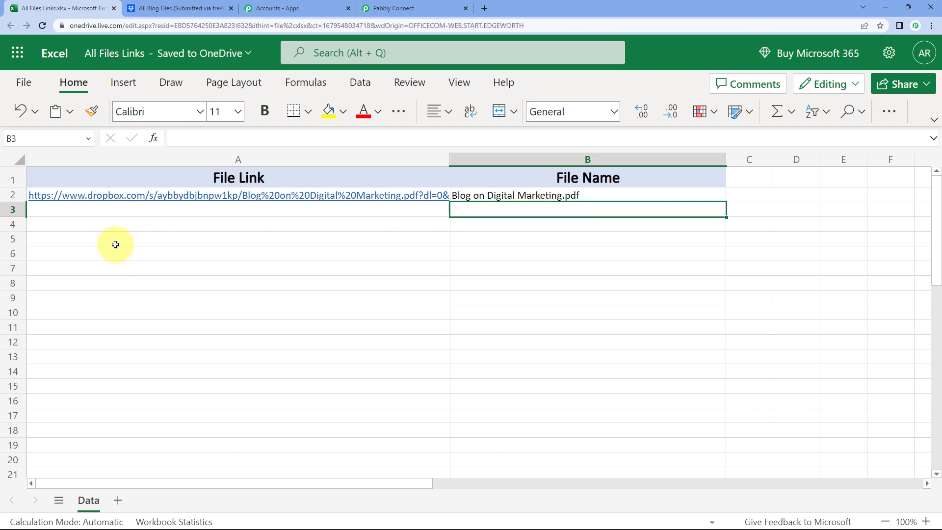
pyautogui.click(395, 7)
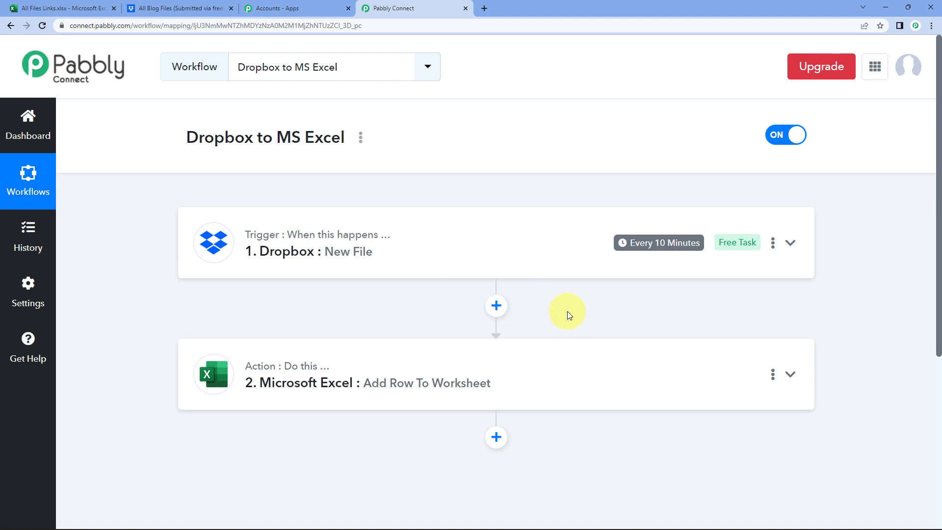